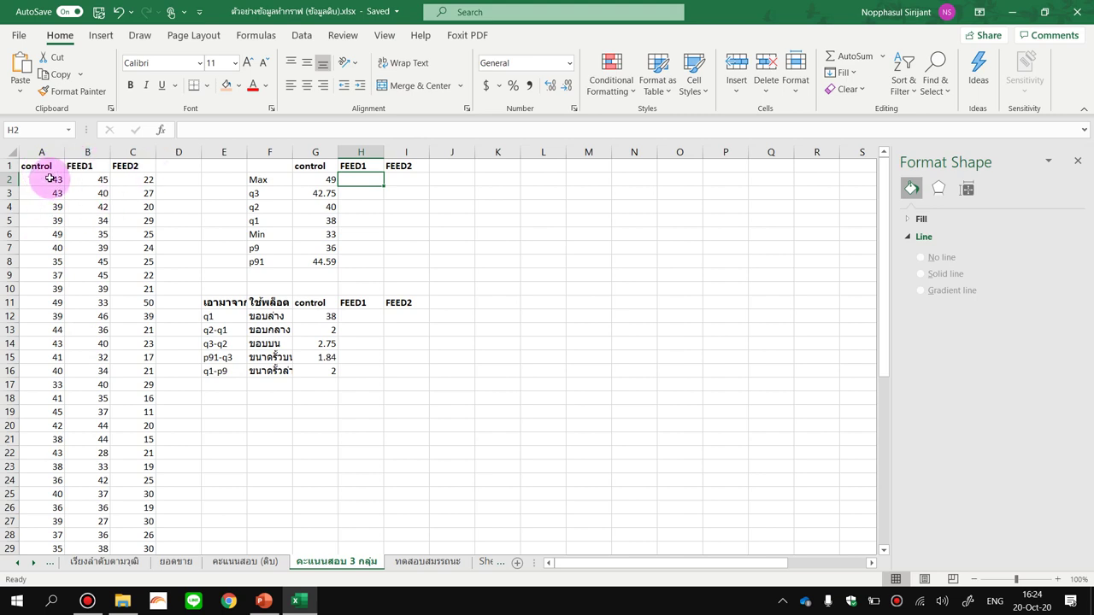
Step: Review the control, FEED1 and FEED2 data columns, starting at A2
{"action": "left_click", "coordinate": [38, 152]}
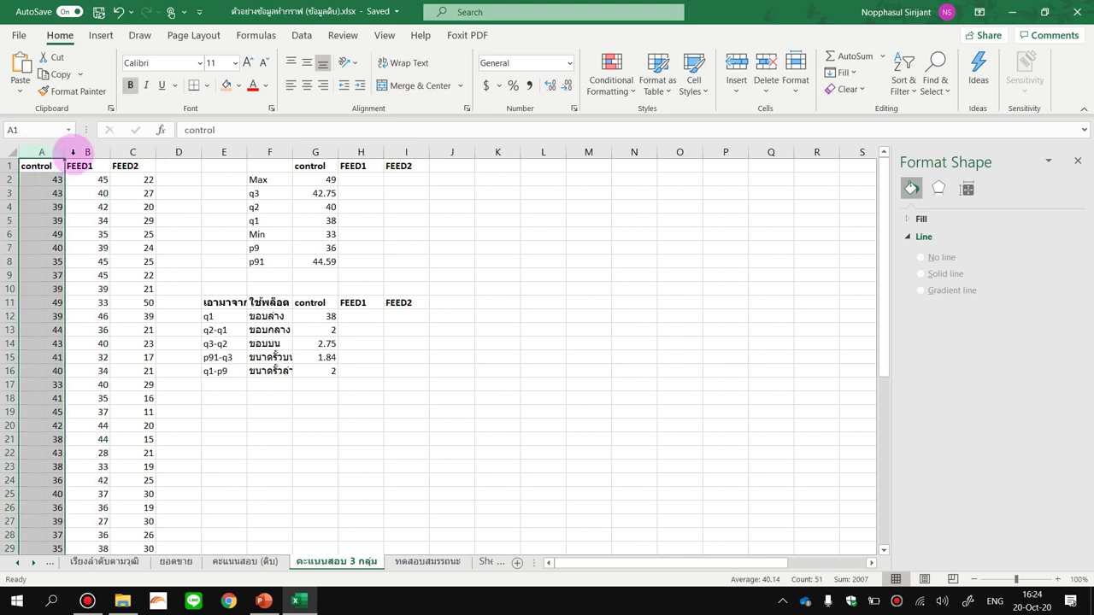
{"action": "left_click", "coordinate": [74, 151]}
{"action": "left_click", "coordinate": [134, 149]}
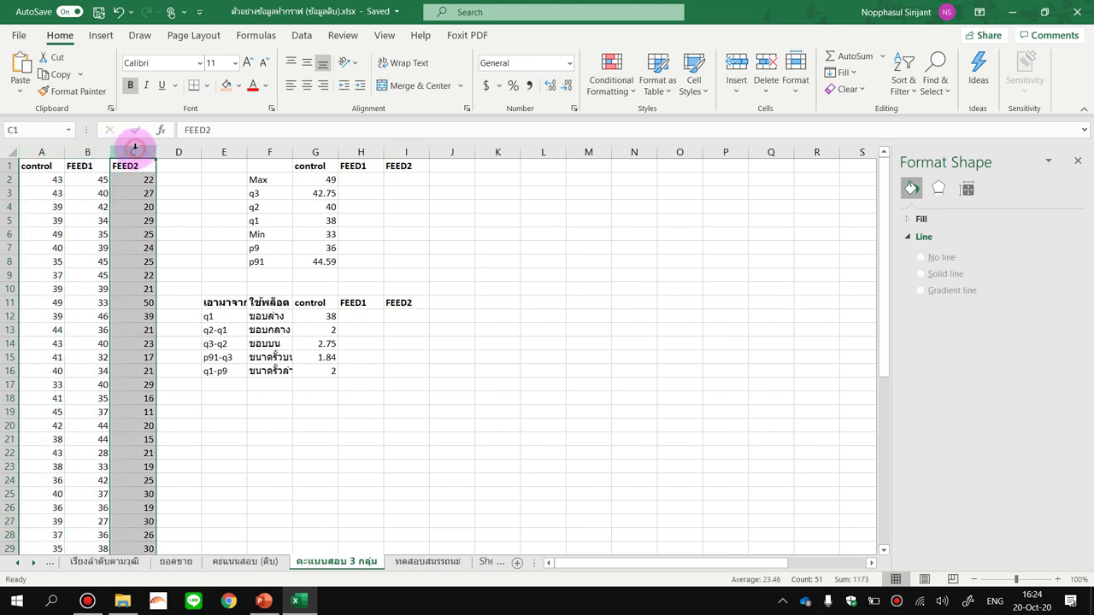
{"action": "left_click", "coordinate": [36, 178]}
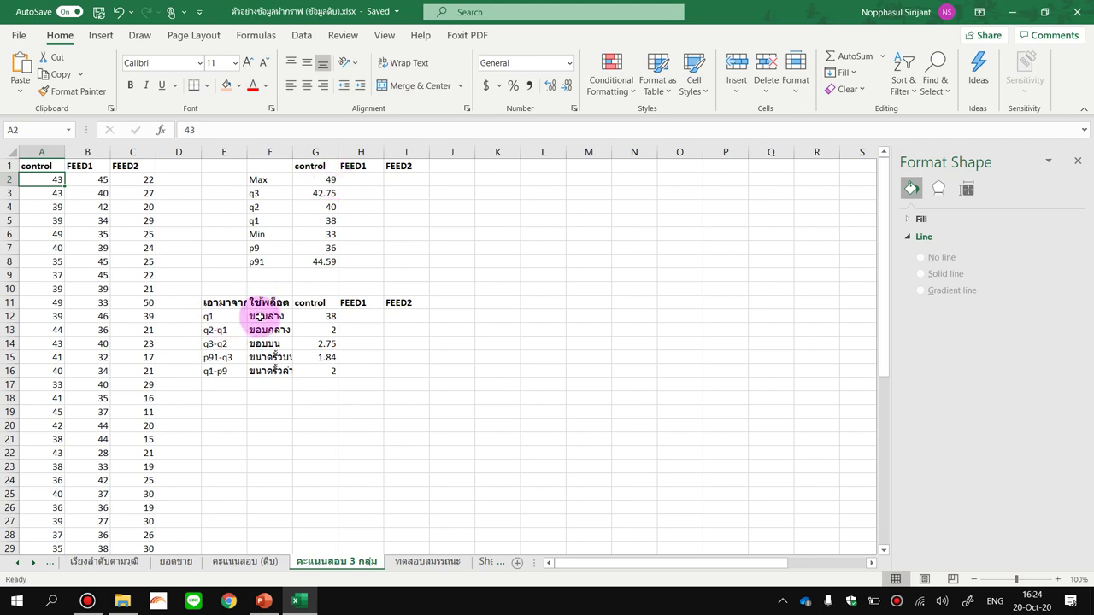
Step: Check the difference-table labels q1, q2-q1, q3-q2, p91-q3 and q1-p9 in E12:E16
{"action": "left_click", "coordinate": [281, 371]}
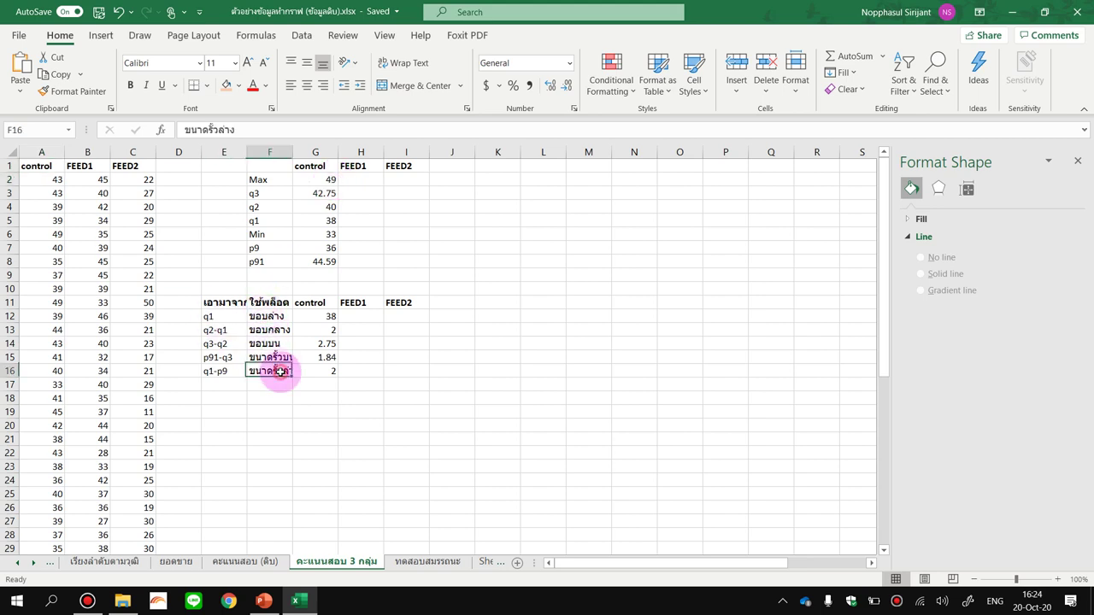
{"action": "left_click", "coordinate": [228, 316]}
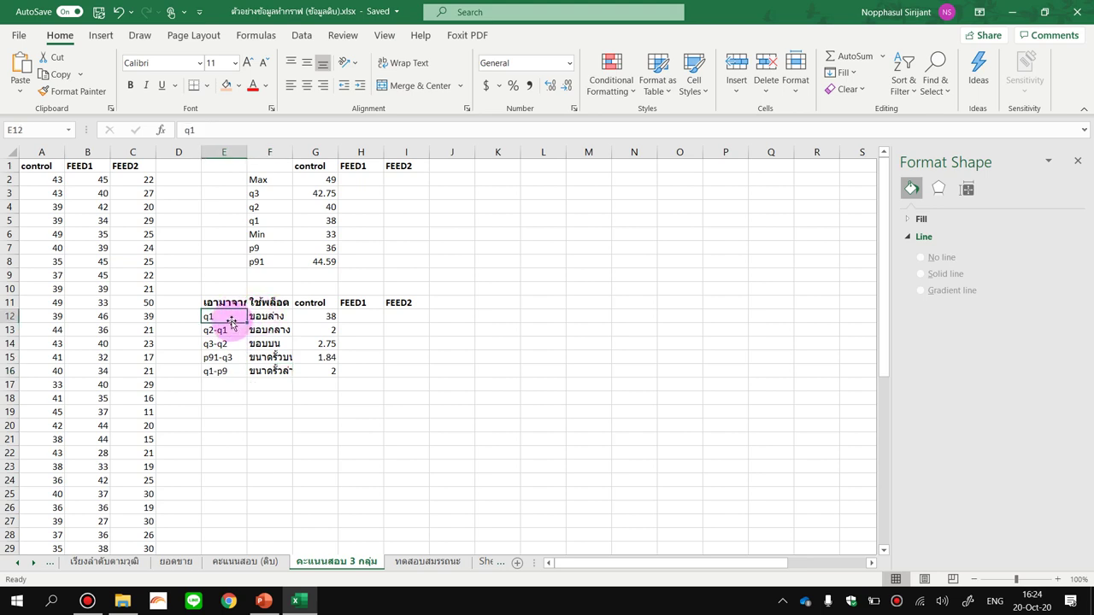
{"action": "left_click", "coordinate": [235, 331]}
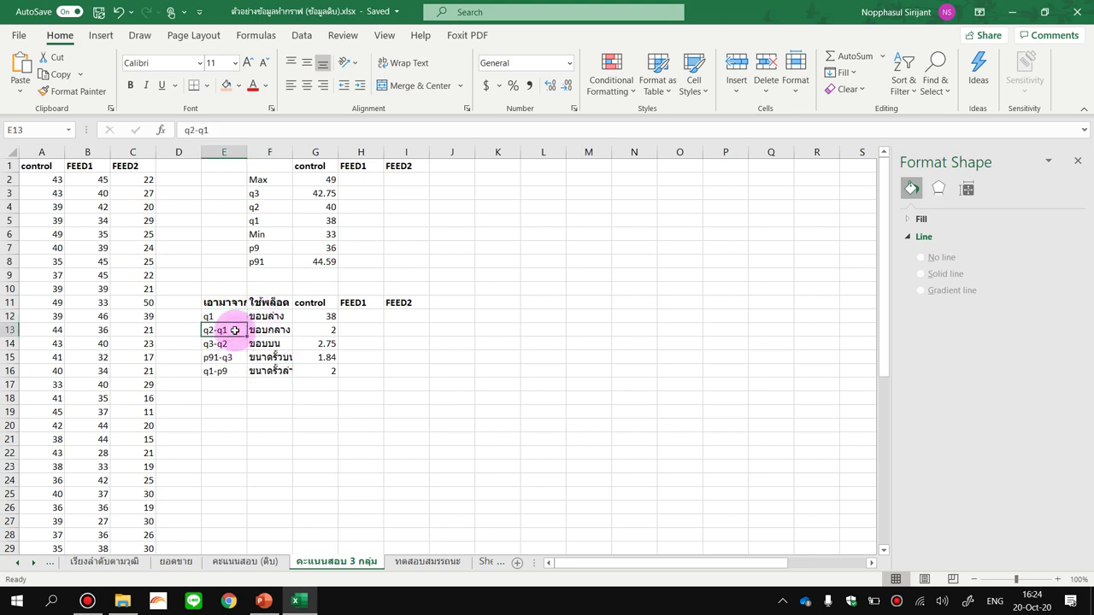
{"action": "left_click", "coordinate": [240, 344]}
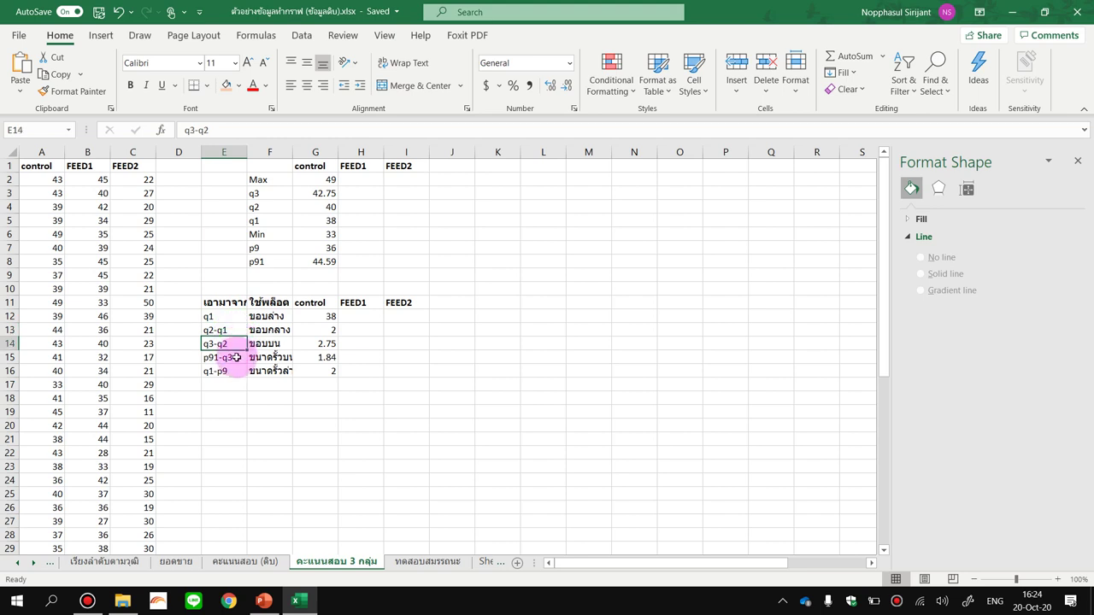
{"action": "left_click", "coordinate": [237, 357]}
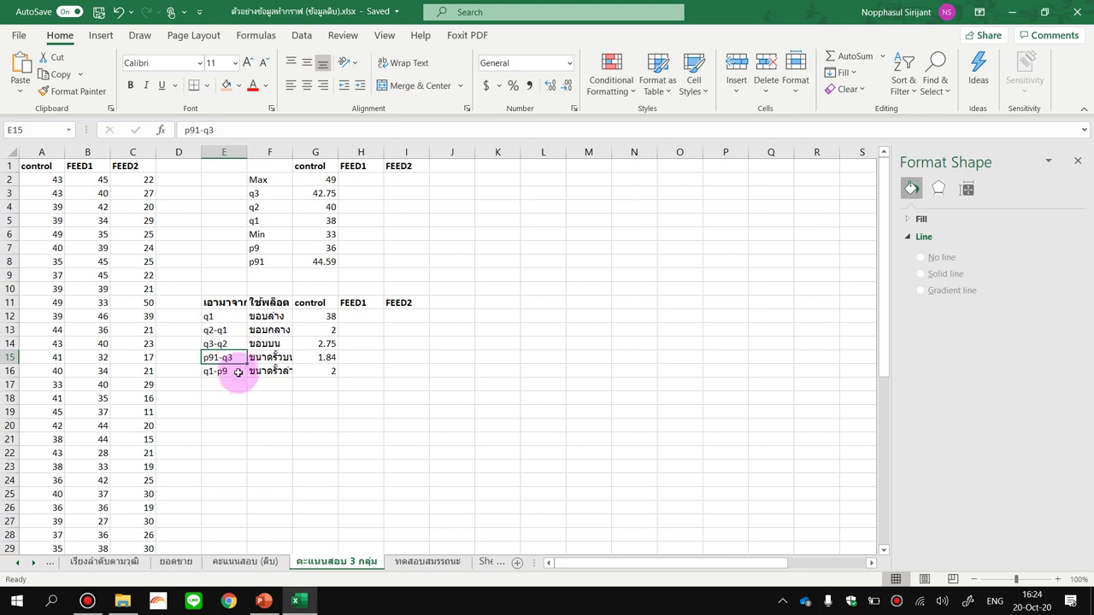
{"action": "left_click", "coordinate": [238, 375]}
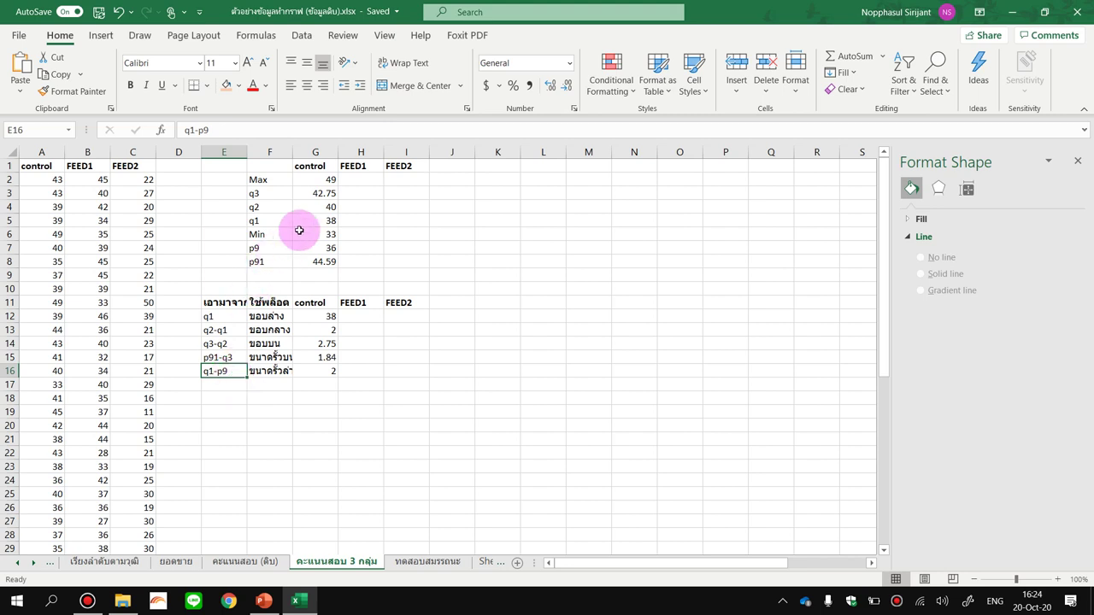
Step: Inspect the control statistics formulas in G2:G8 (Max, q3, median, q1, Min, p9, p91)
{"action": "left_click", "coordinate": [332, 180]}
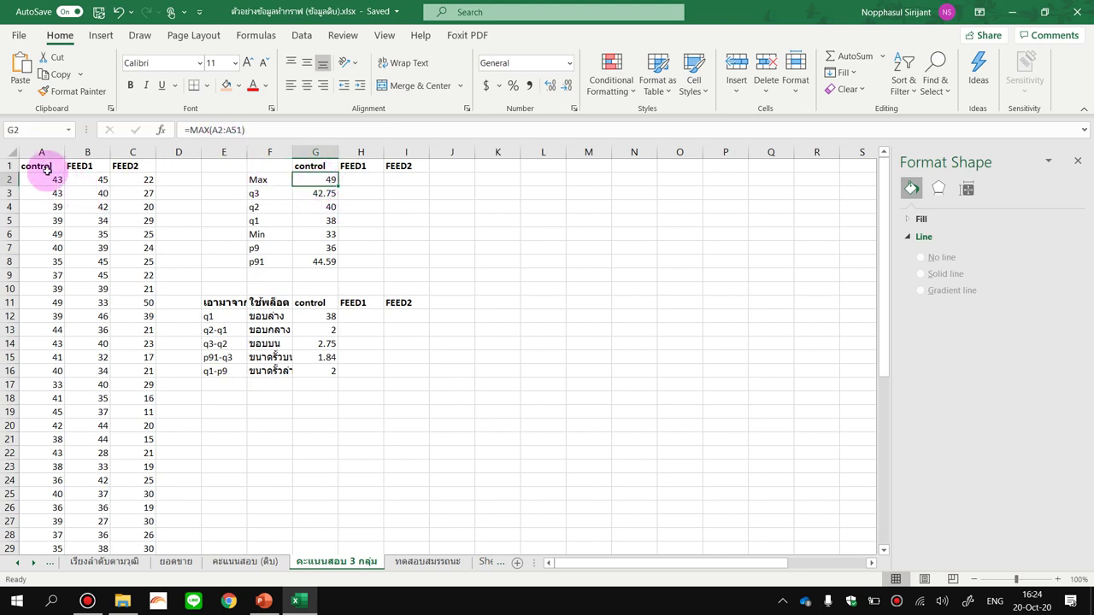
{"action": "left_click", "coordinate": [29, 150]}
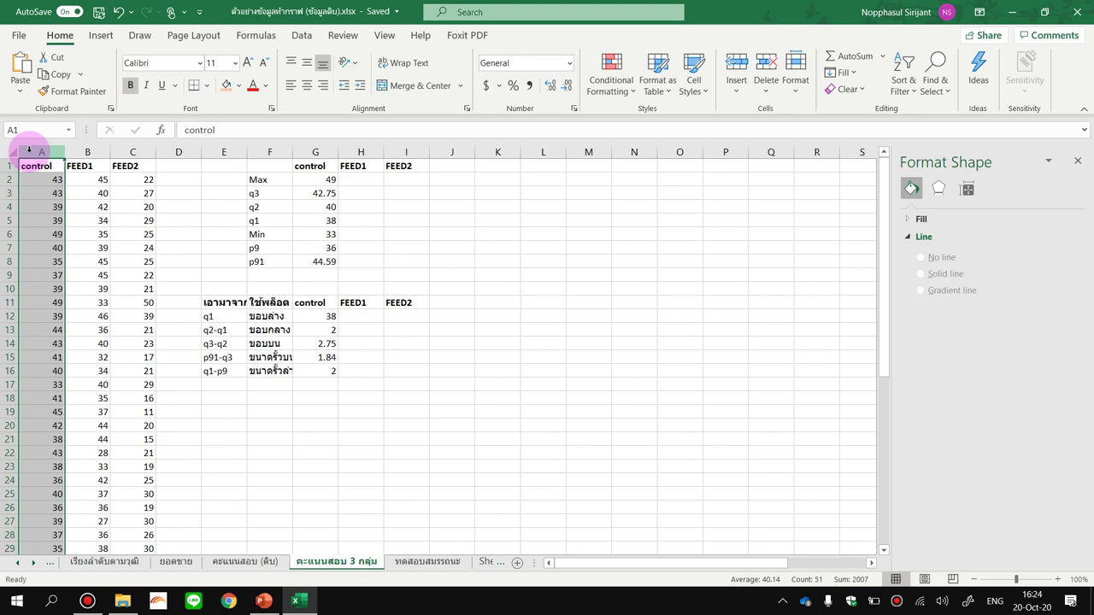
{"action": "left_click", "coordinate": [303, 195]}
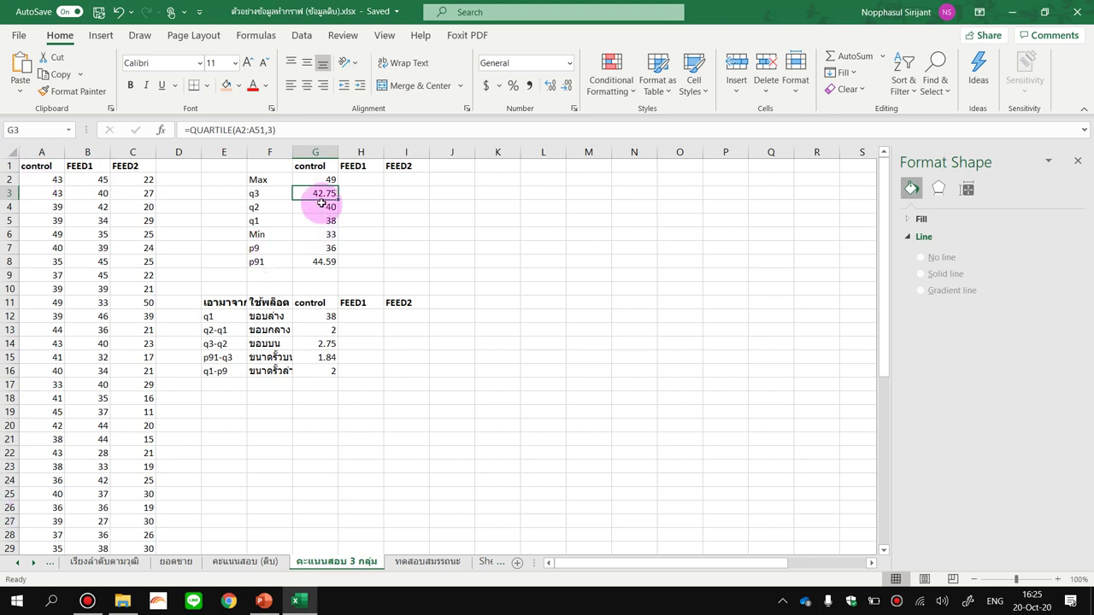
{"action": "left_click", "coordinate": [327, 207]}
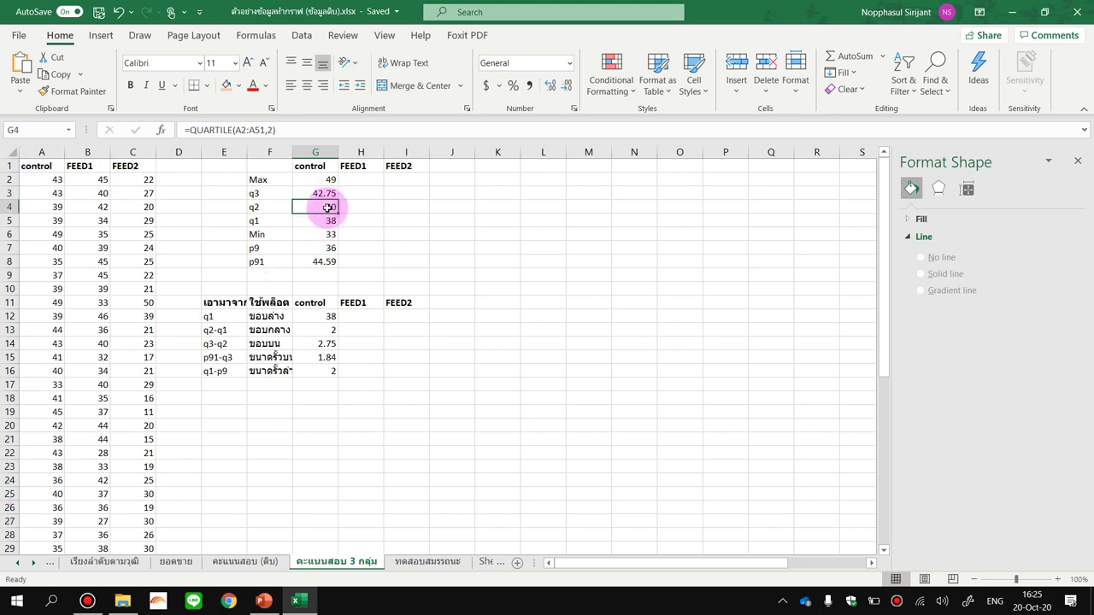
{"action": "left_click", "coordinate": [328, 221]}
{"action": "left_click", "coordinate": [329, 236]}
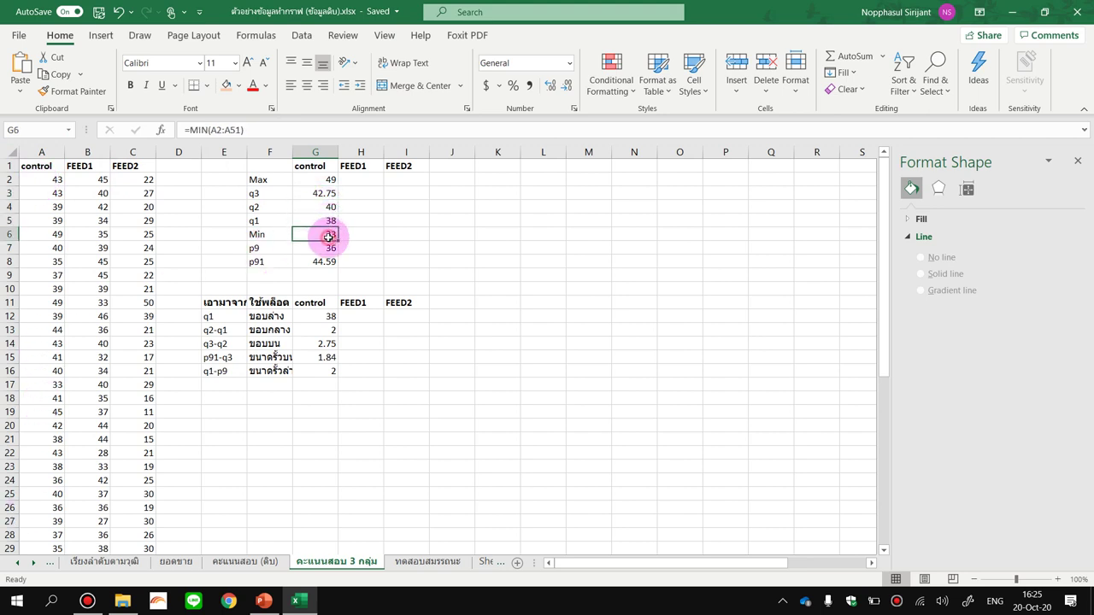
{"action": "left_click", "coordinate": [331, 248]}
{"action": "left_click", "coordinate": [329, 260]}
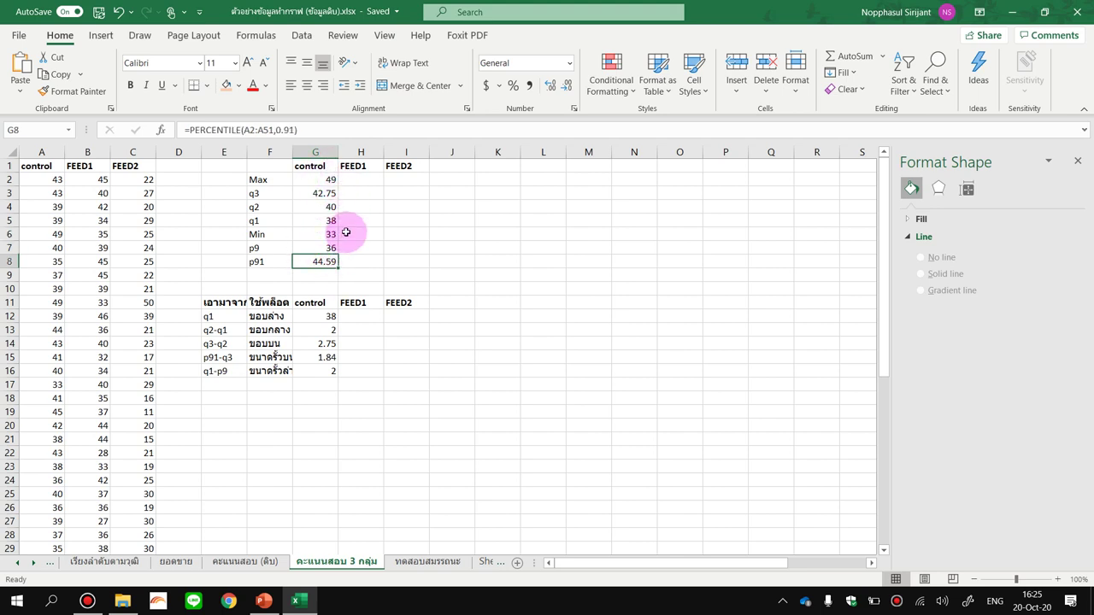
{"action": "left_click", "coordinate": [322, 177]}
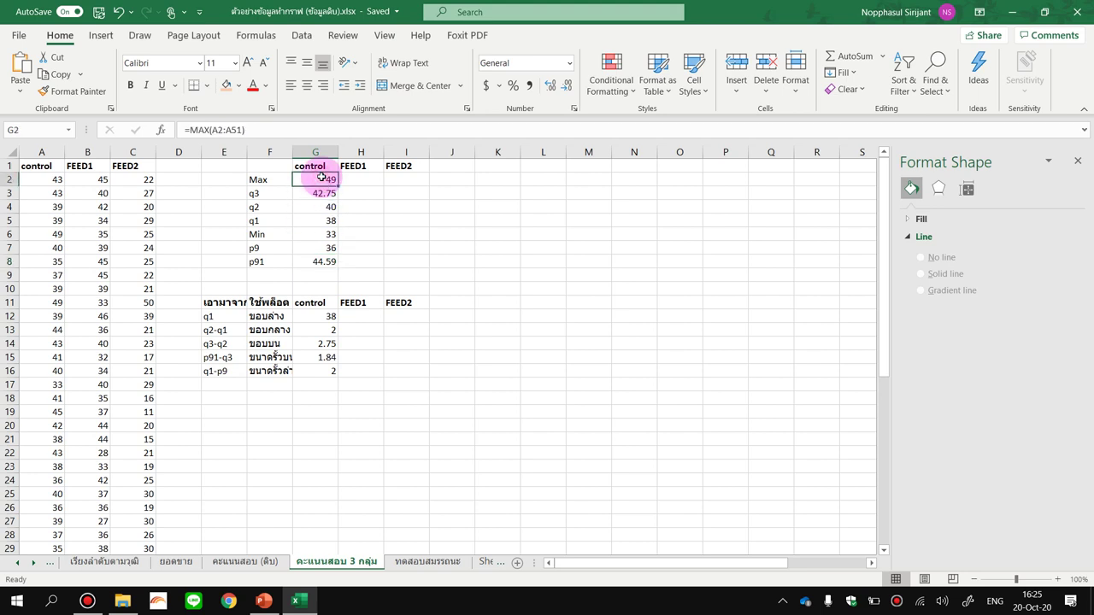
{"action": "left_click", "coordinate": [325, 317]}
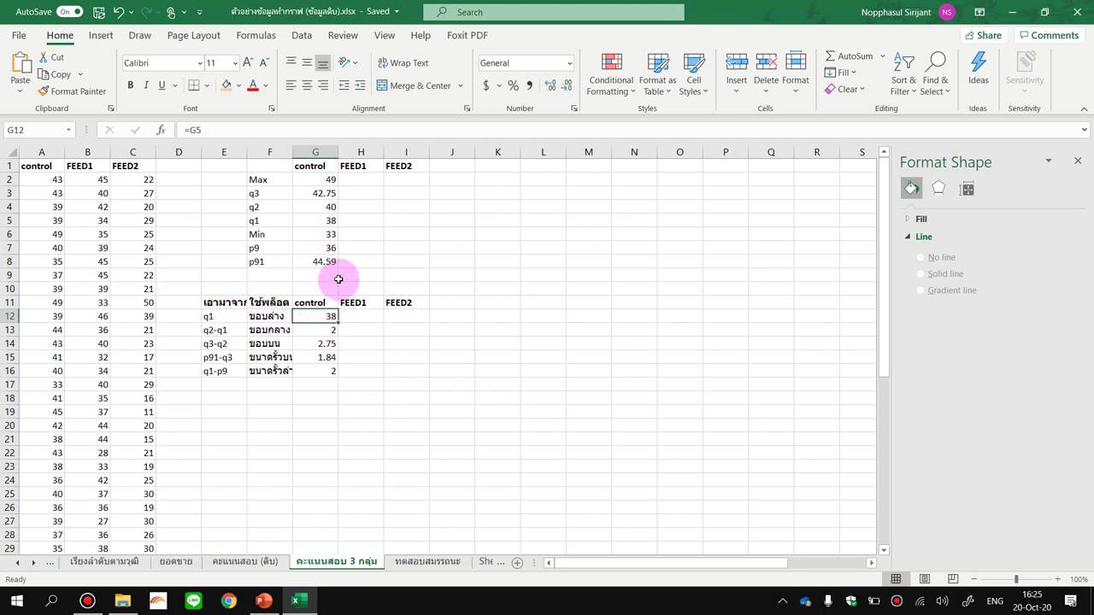
Step: Set G12 to =G5 and G13 to =G4-G5, giving q2-q1 of 2
{"action": "type", "text": "="}
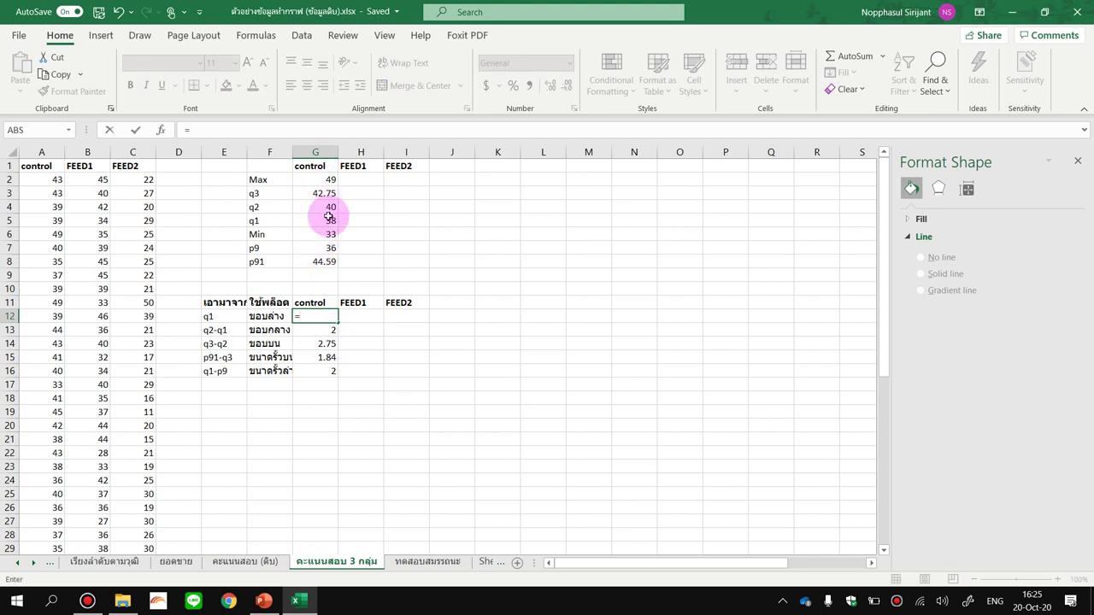
{"action": "left_click", "coordinate": [329, 220]}
{"action": "key", "text": "Return"}
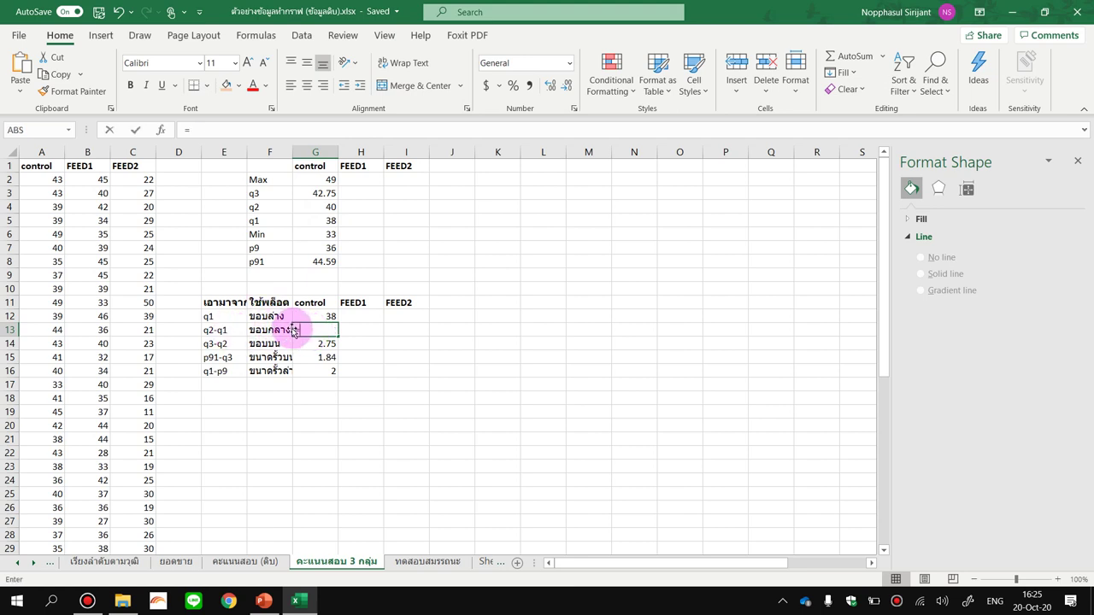
{"action": "left_click", "coordinate": [328, 208]}
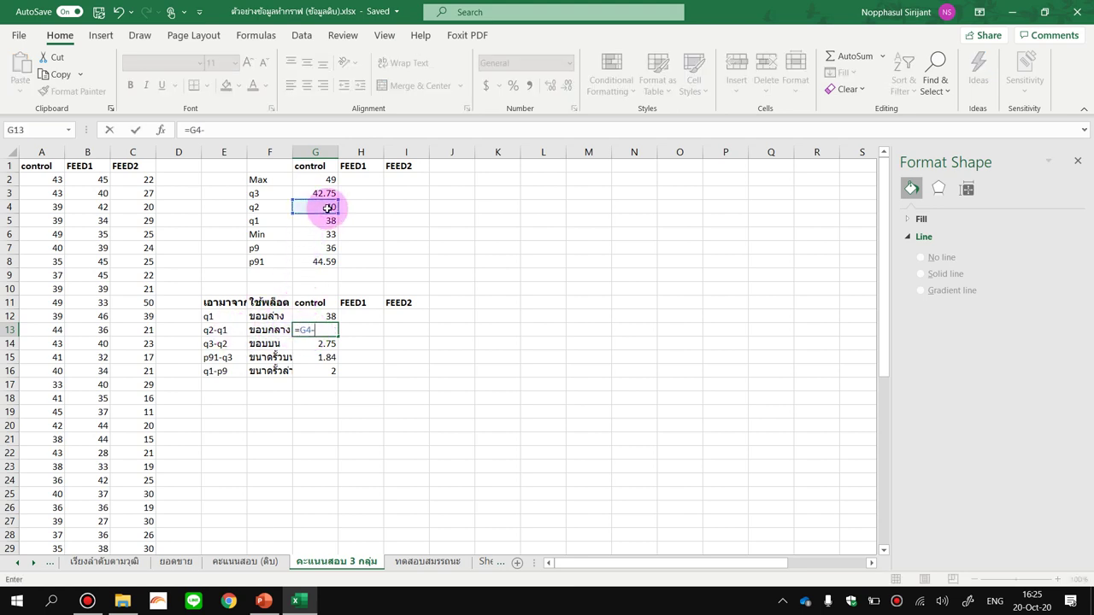
{"action": "left_click", "coordinate": [329, 223]}
{"action": "key", "text": "Return"}
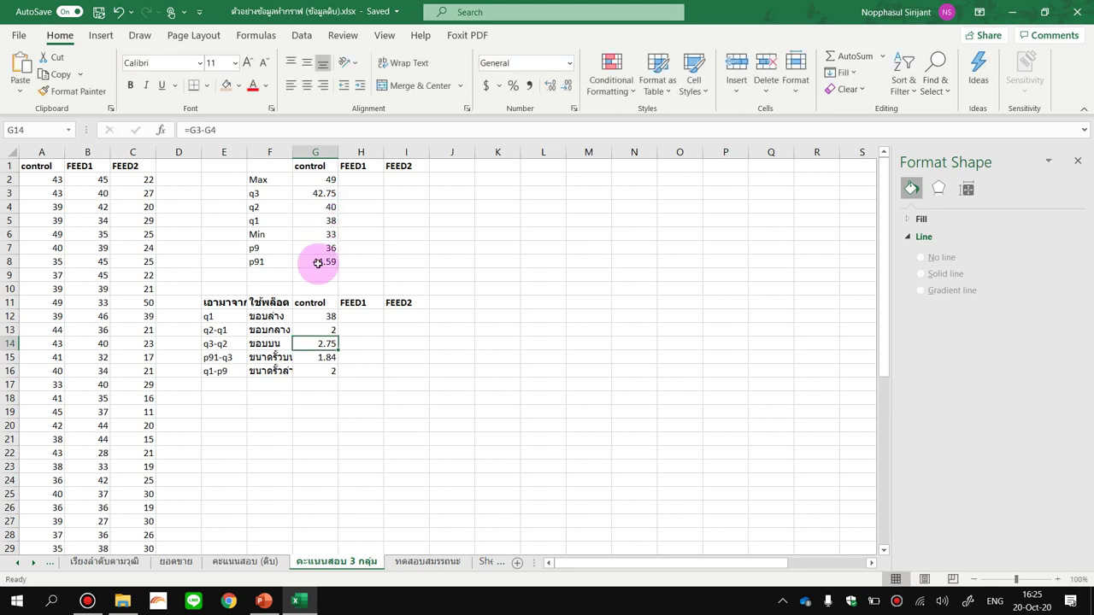
Step: Enter =G3-G4, =G8-G3 and =G5-G7 in G14:G16, giving 2.75, 1.84 and 2
{"action": "type", "text": "="}
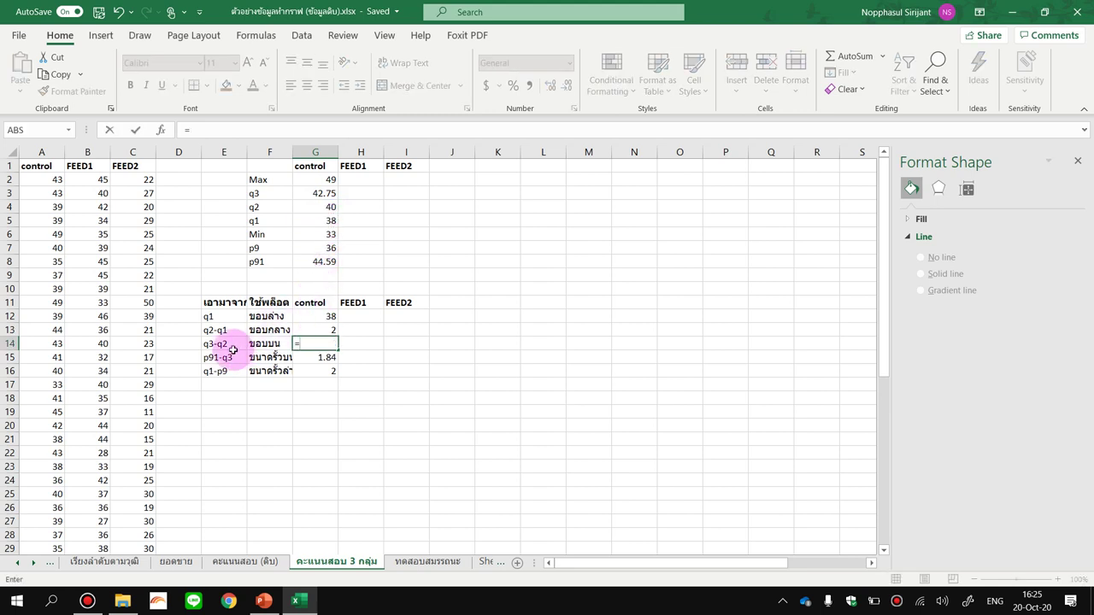
{"action": "left_click", "coordinate": [319, 194]}
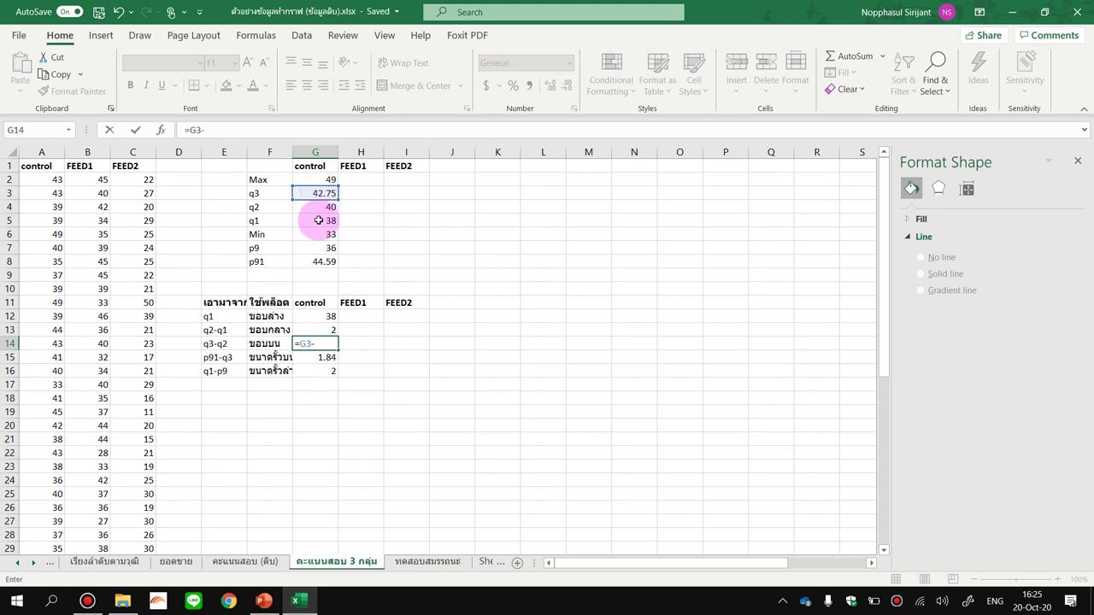
{"action": "key", "text": "Return"}
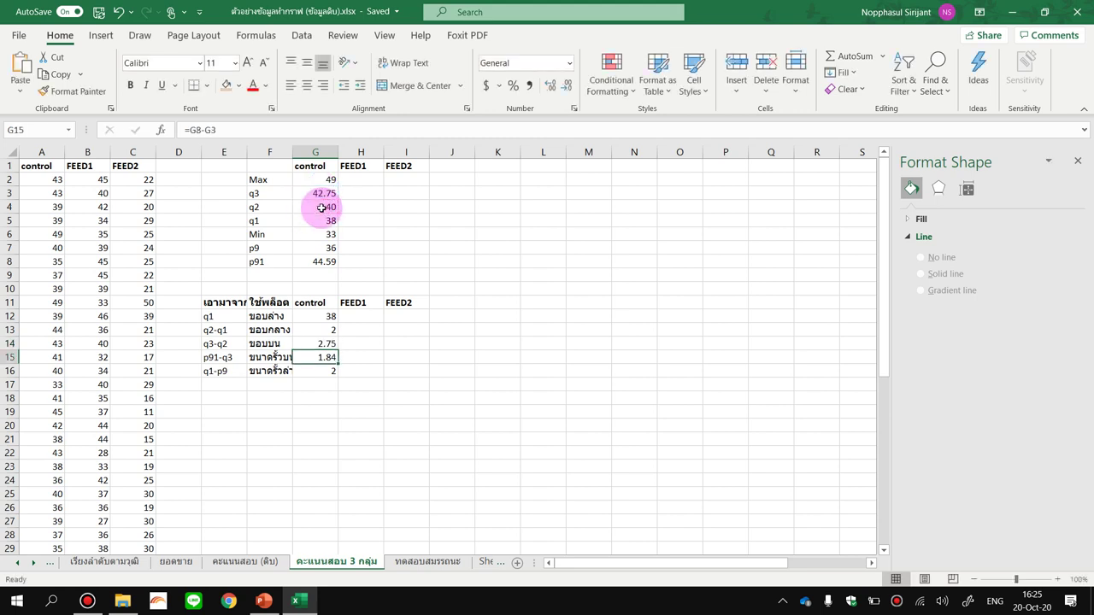
{"action": "type", "text": "="}
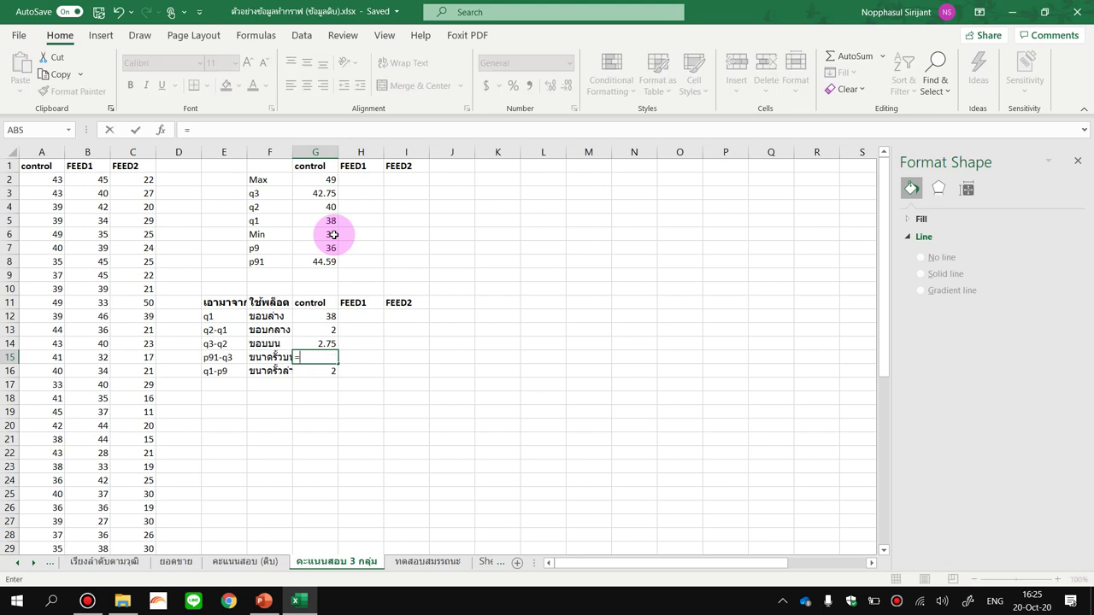
{"action": "left_click", "coordinate": [324, 261]}
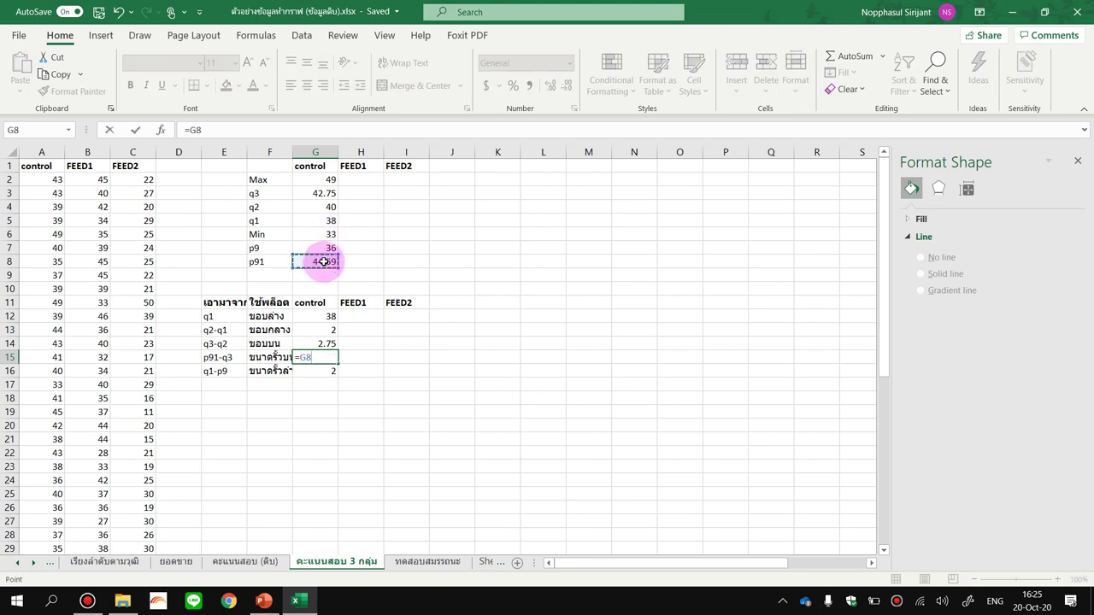
{"action": "left_click", "coordinate": [329, 193]}
{"action": "key", "text": "Return"}
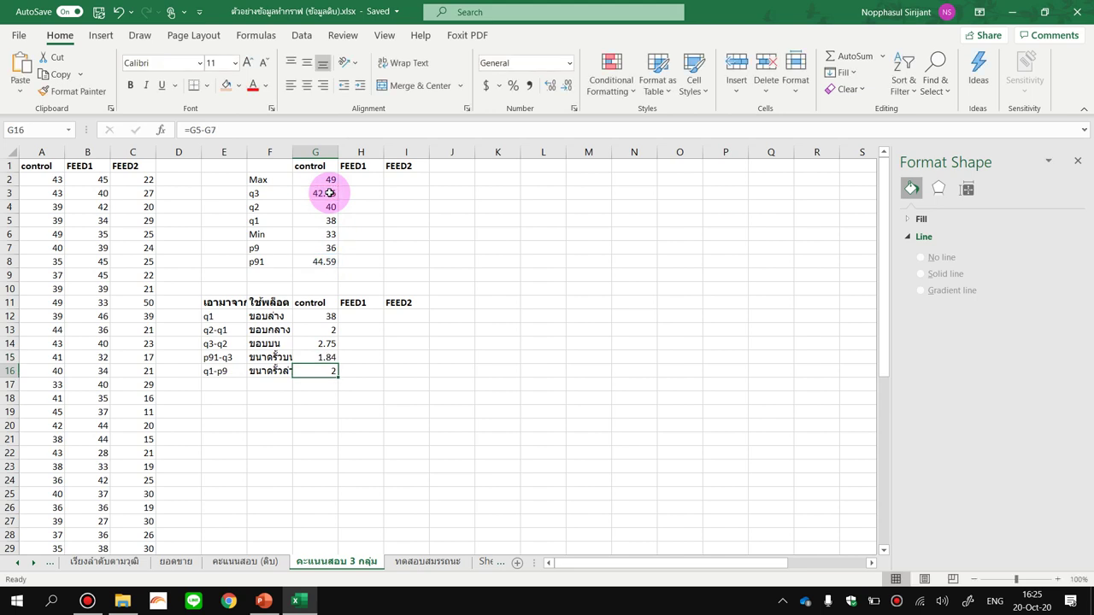
{"action": "type", "text": "="}
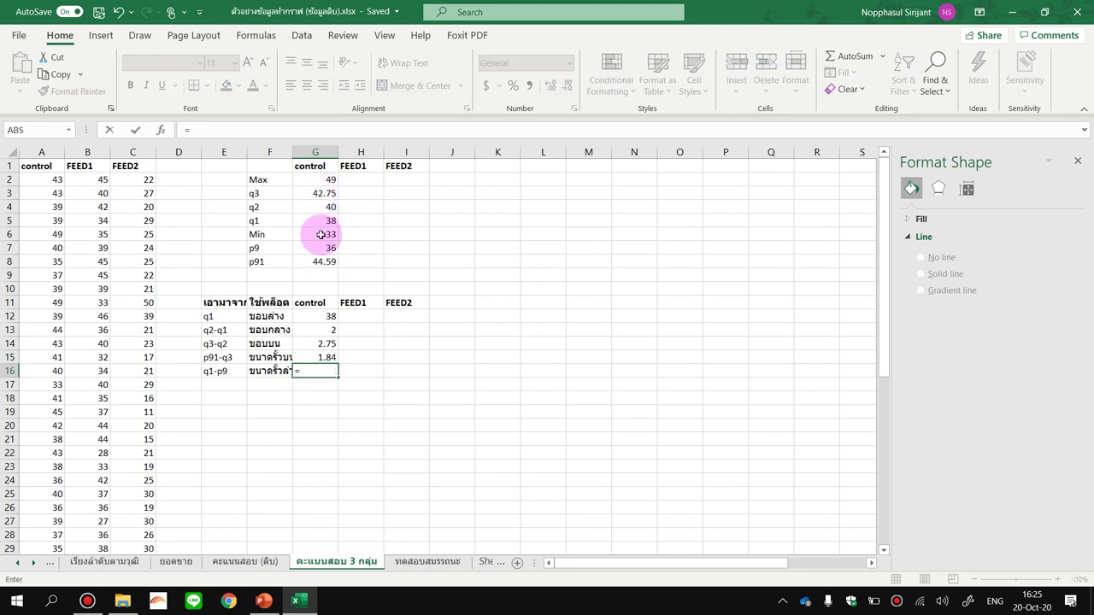
{"action": "left_click", "coordinate": [333, 220]}
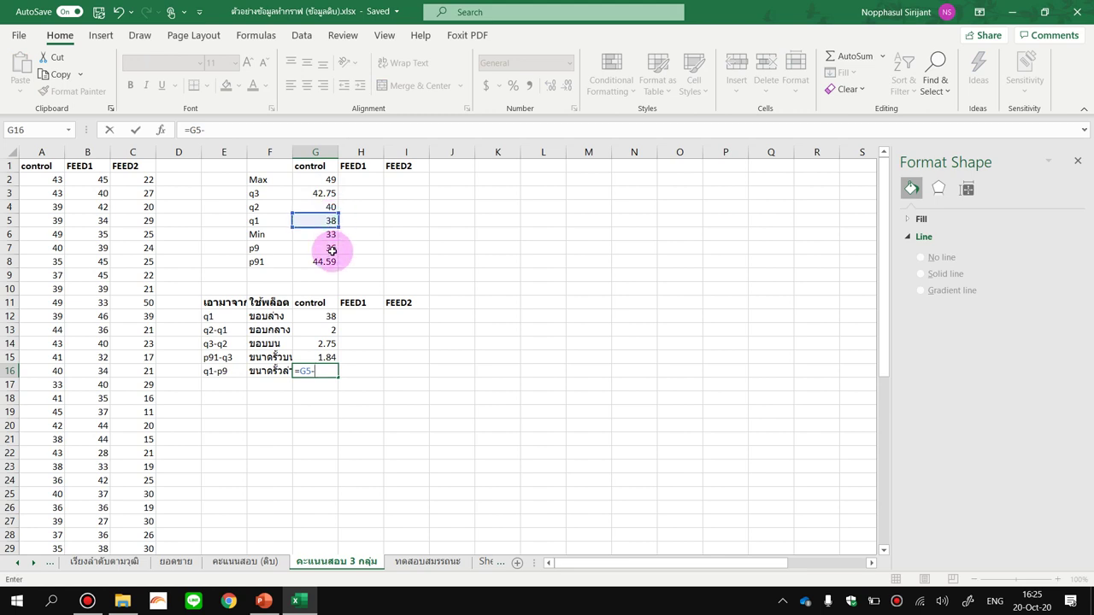
{"action": "left_click", "coordinate": [328, 249]}
{"action": "key", "text": "Return"}
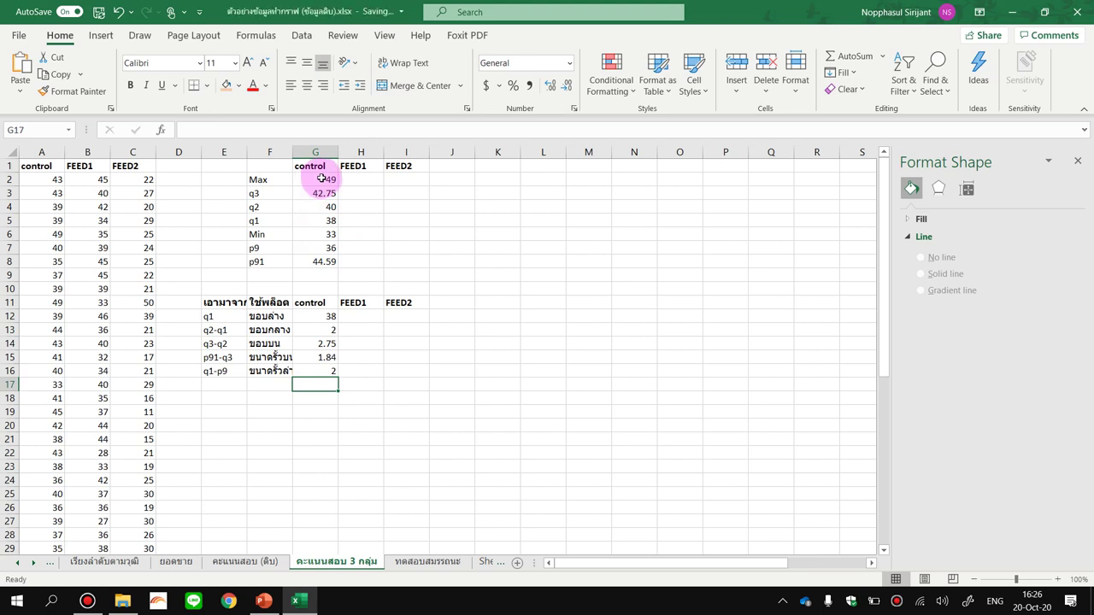
Step: Fill the G2:G8 statistics and G12:G16 differences across to FEED1 and FEED2 in columns H:I
{"action": "left_click_drag", "start_coordinate": [321, 177], "coordinate": [333, 265]}
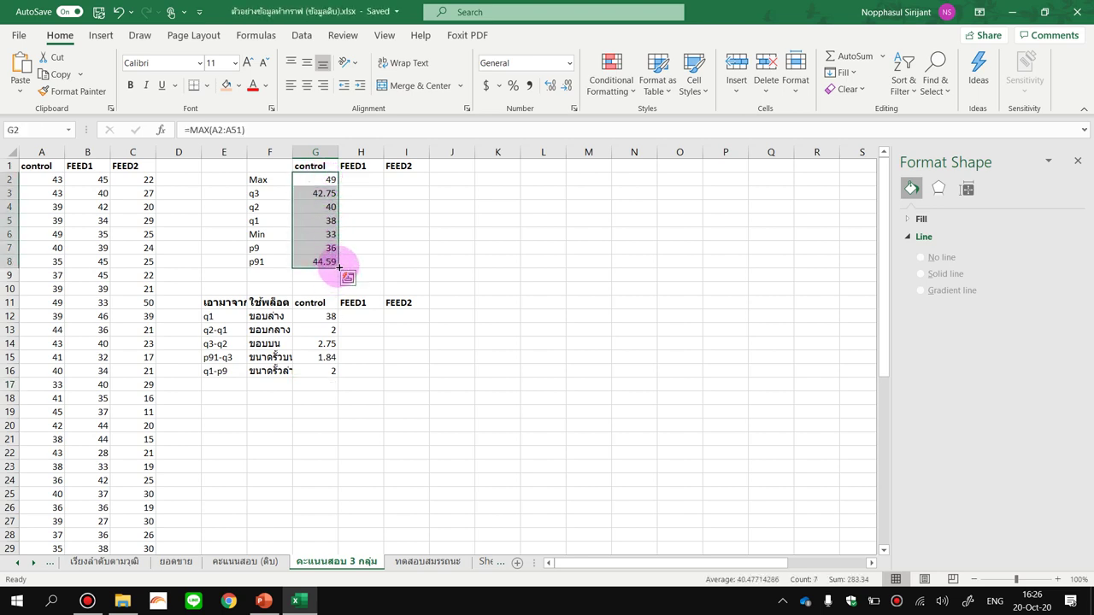
{"action": "left_click_drag", "start_coordinate": [336, 266], "coordinate": [416, 265]}
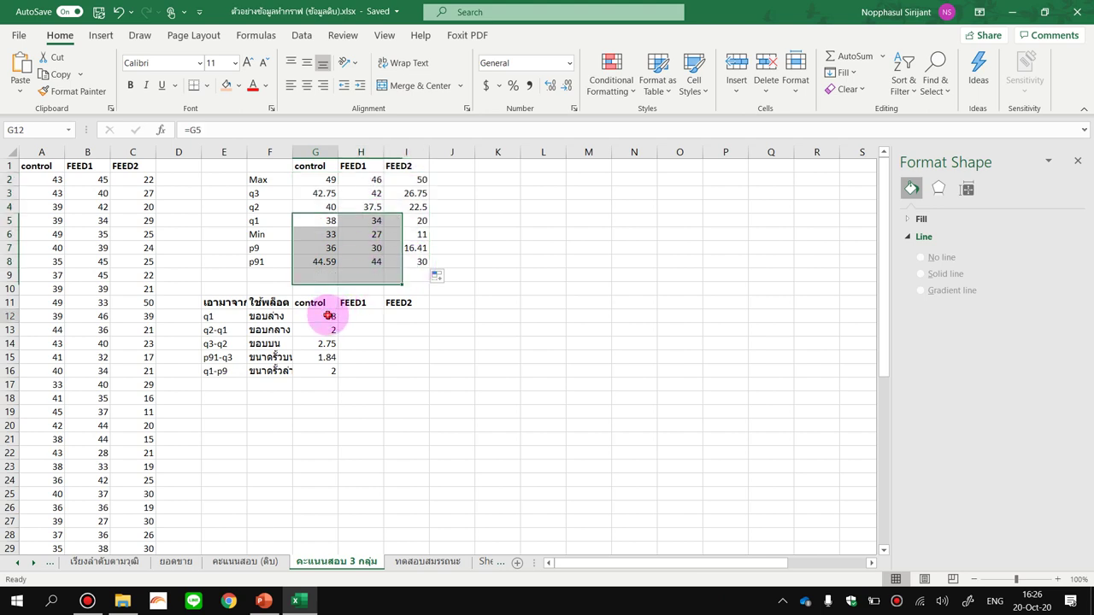
{"action": "mouse_move", "coordinate": [332, 312]}
{"action": "left_mouse_down"}
{"action": "mouse_move", "coordinate": [334, 371]}
{"action": "mouse_move", "coordinate": [417, 379]}
{"action": "left_mouse_up"}
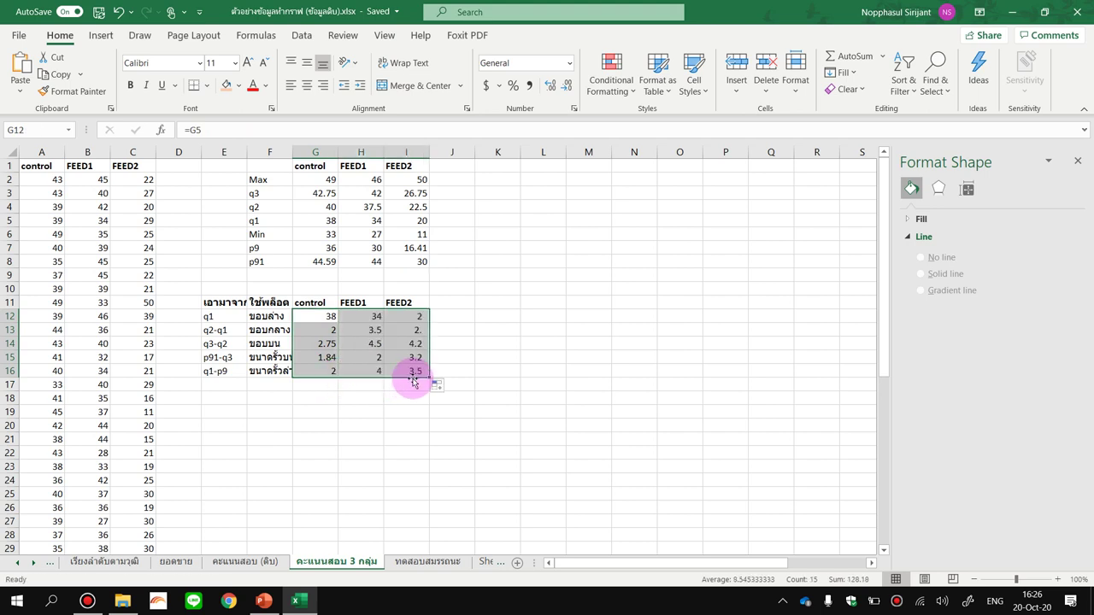
{"action": "left_click", "coordinate": [520, 301]}
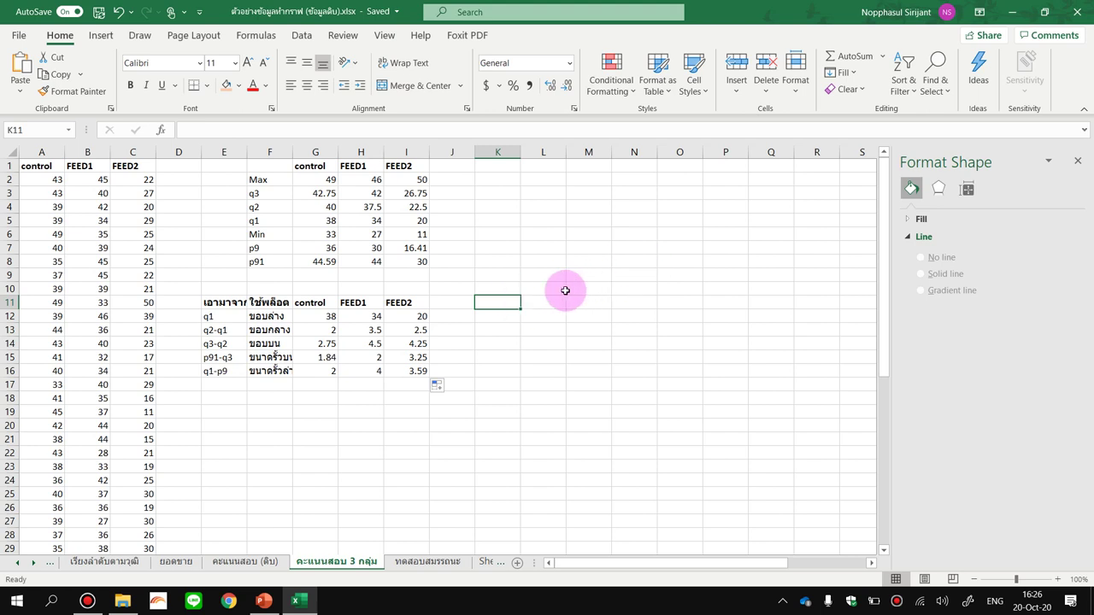
Step: Select G12:I14 (q1 through q3-q2 for all groups) and preview a Stacked Column chart
{"action": "left_click", "coordinate": [100, 37]}
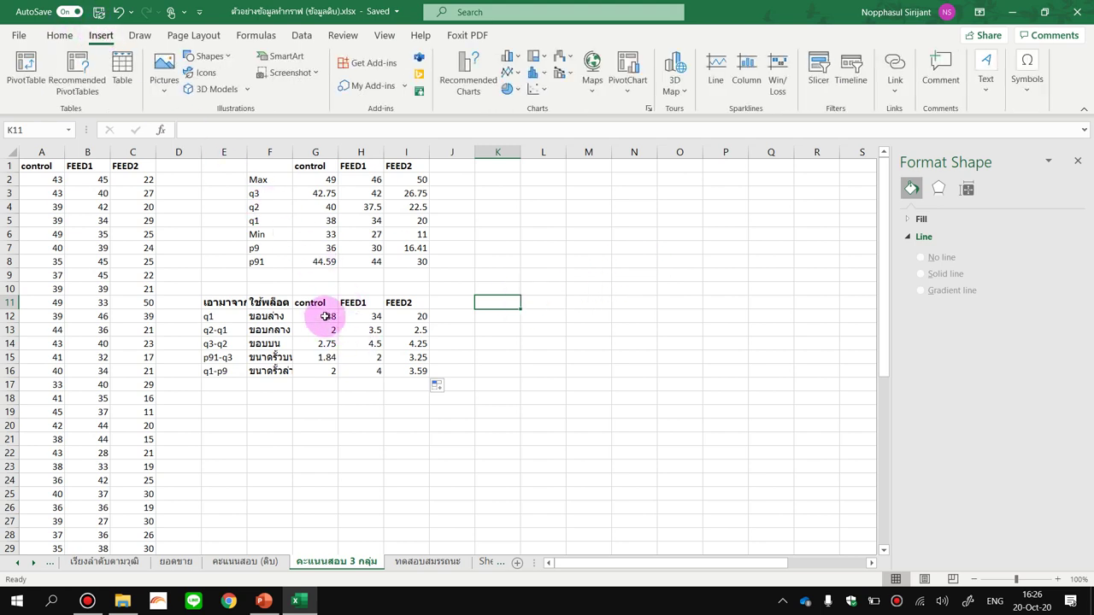
{"action": "left_click_drag", "start_coordinate": [326, 316], "coordinate": [403, 346]}
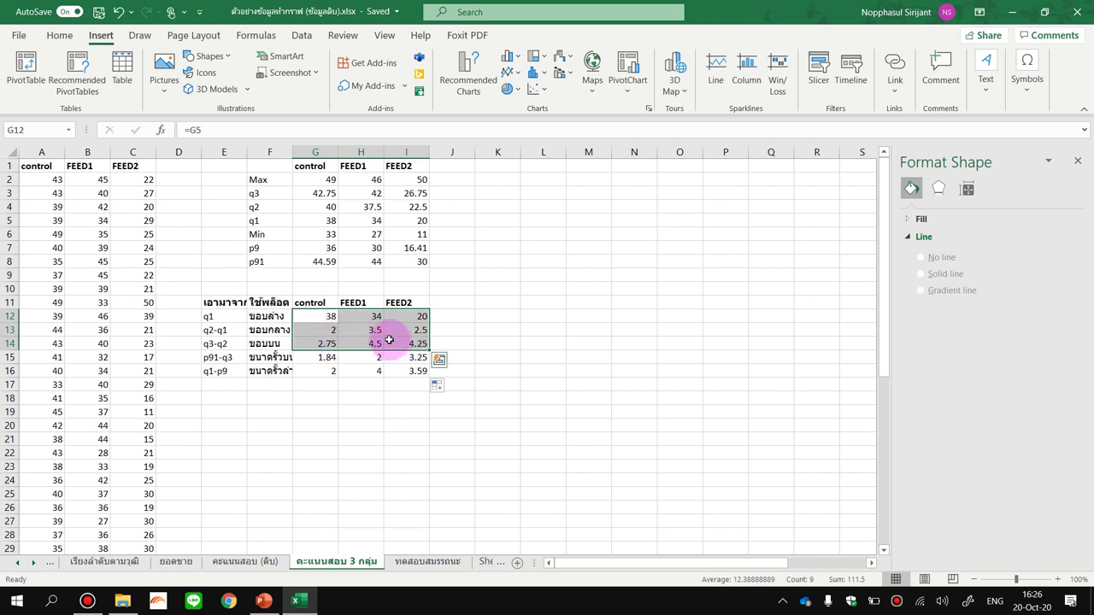
{"action": "left_click", "coordinate": [306, 318]}
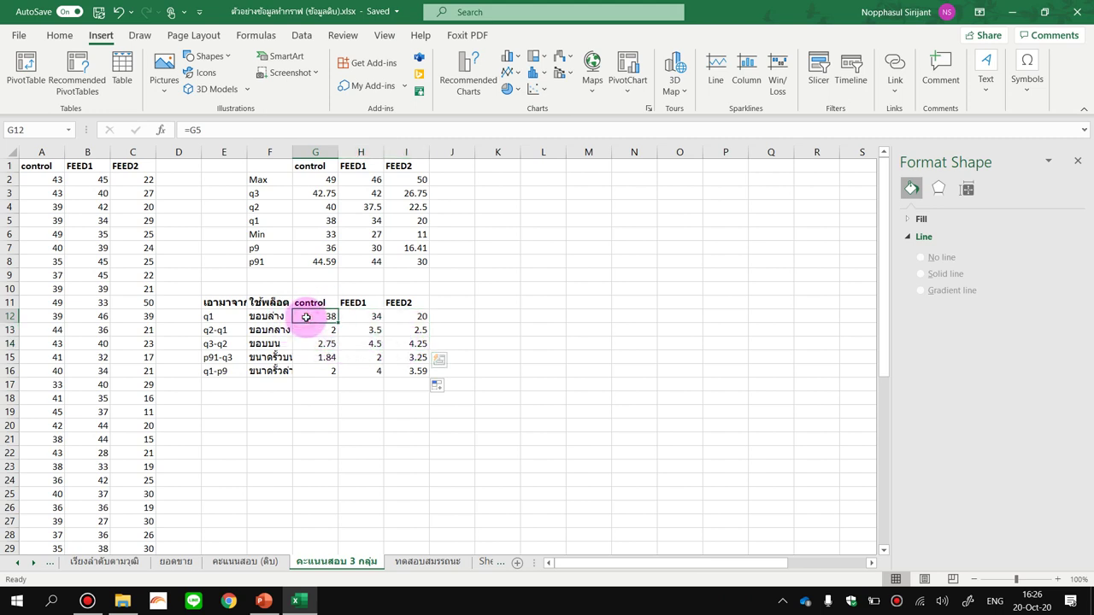
{"action": "mouse_move", "coordinate": [306, 318]}
{"action": "left_mouse_down"}
{"action": "mouse_move", "coordinate": [323, 343]}
{"action": "mouse_move", "coordinate": [407, 342]}
{"action": "left_mouse_up"}
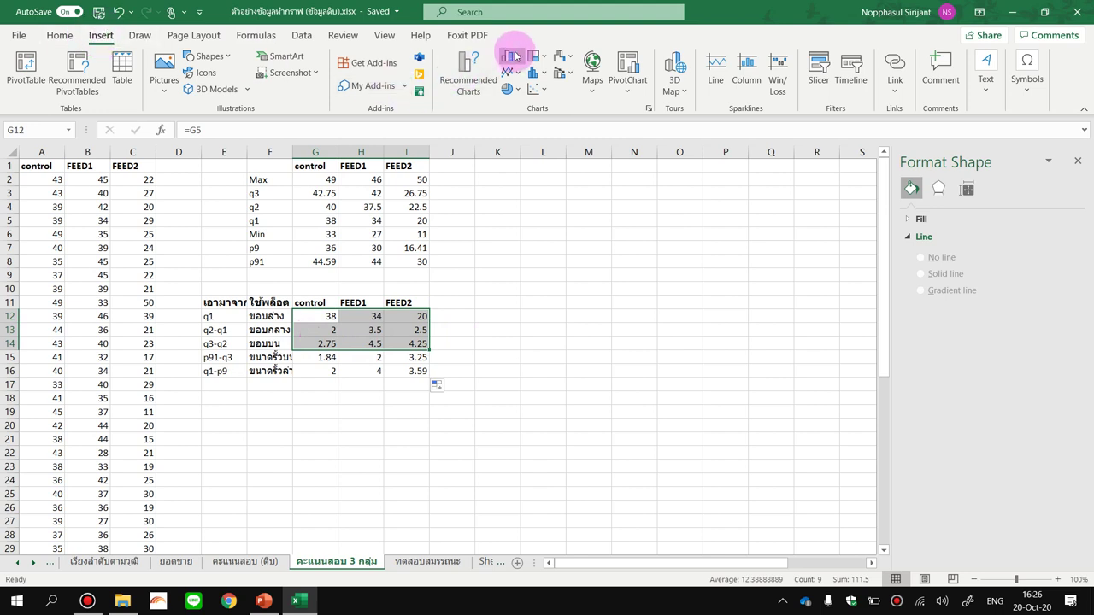
{"action": "left_click", "coordinate": [513, 56]}
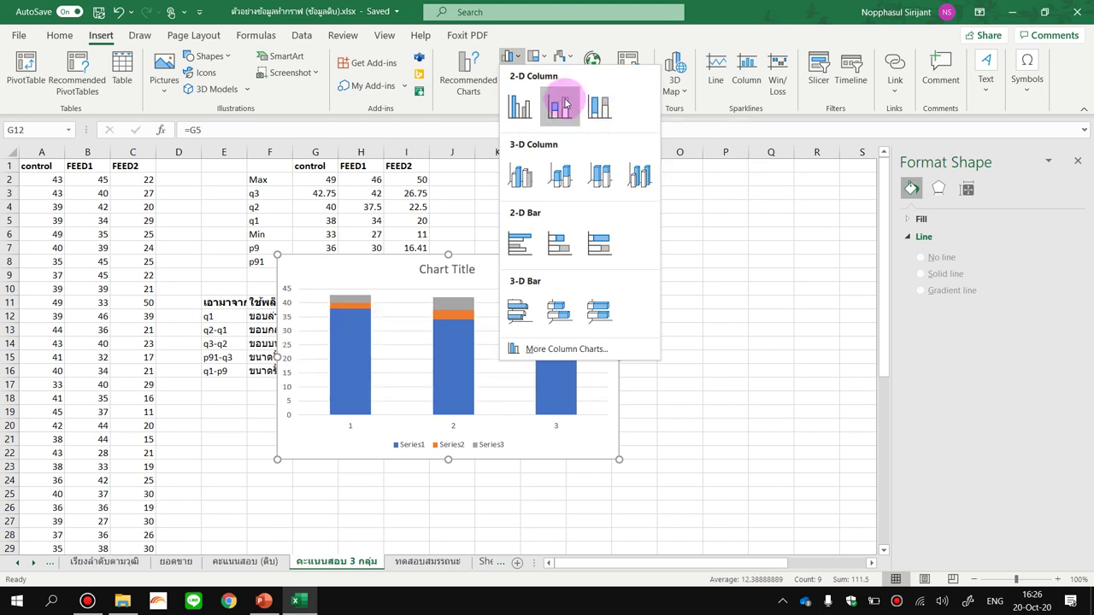
Step: Insert the Stacked Column chart and drag it to the right of the data tables
{"action": "left_click", "coordinate": [560, 104]}
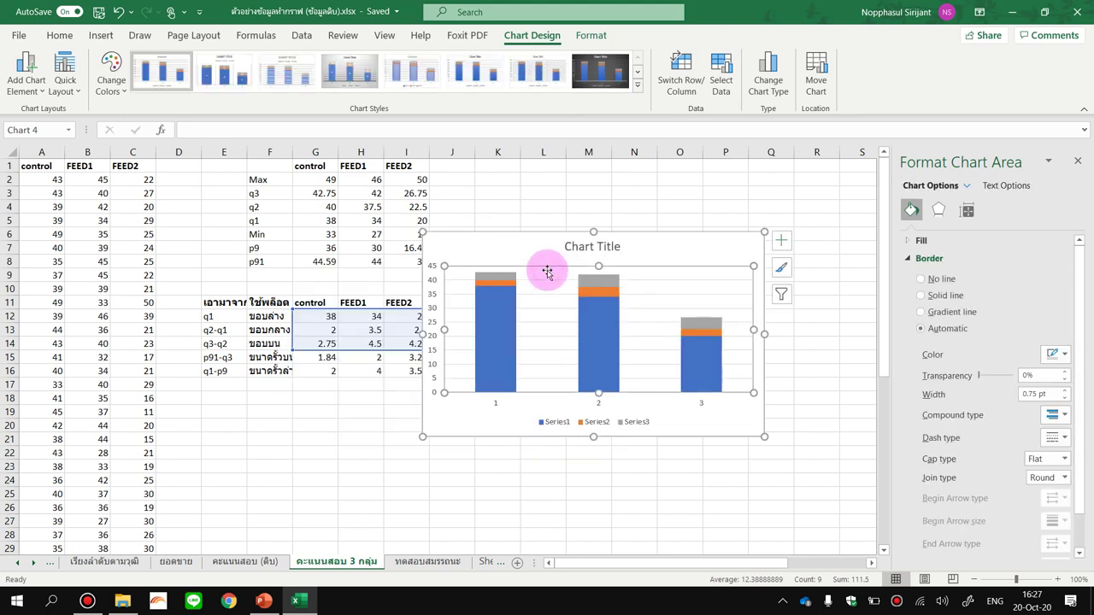
{"action": "left_click_drag", "start_coordinate": [507, 245], "coordinate": [567, 253]}
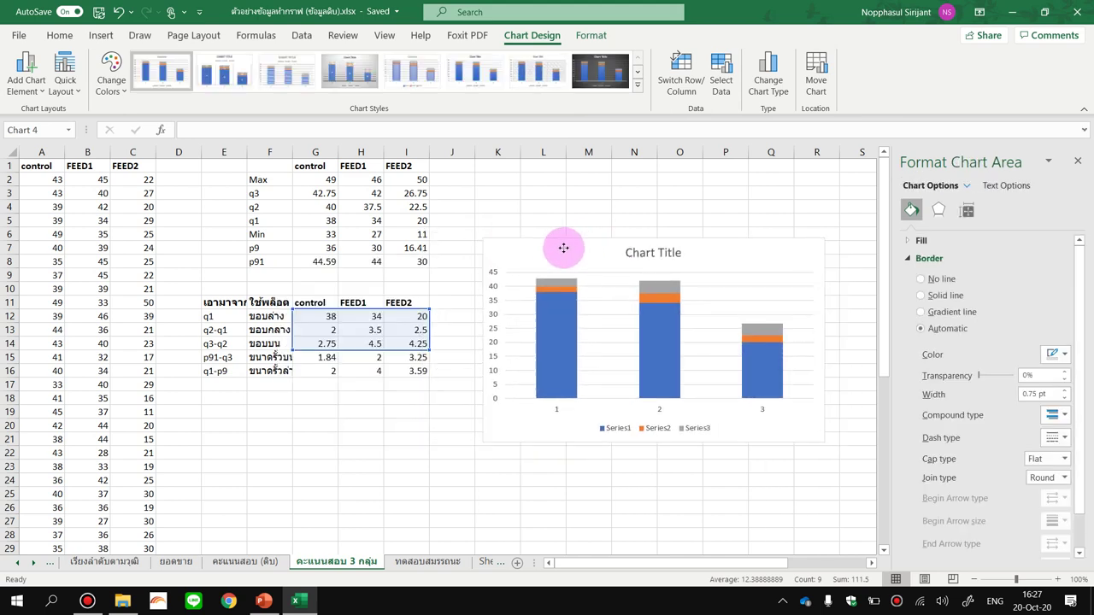
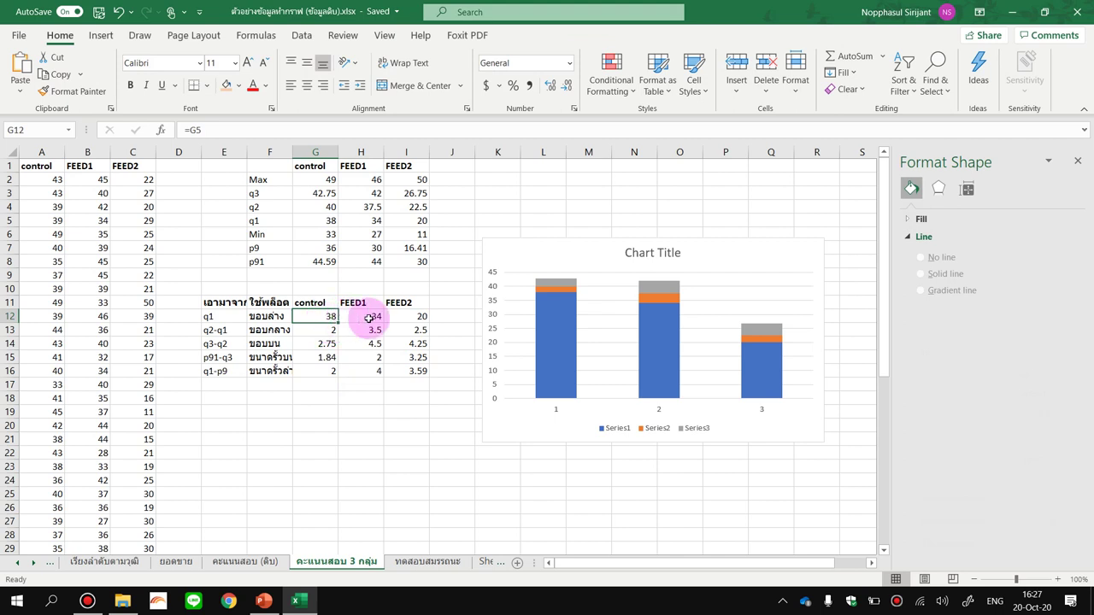
Step: Check the linked formulas in cells H12, I12 and G12 of the q1 row
{"action": "left_click", "coordinate": [367, 314]}
{"action": "left_click", "coordinate": [404, 317]}
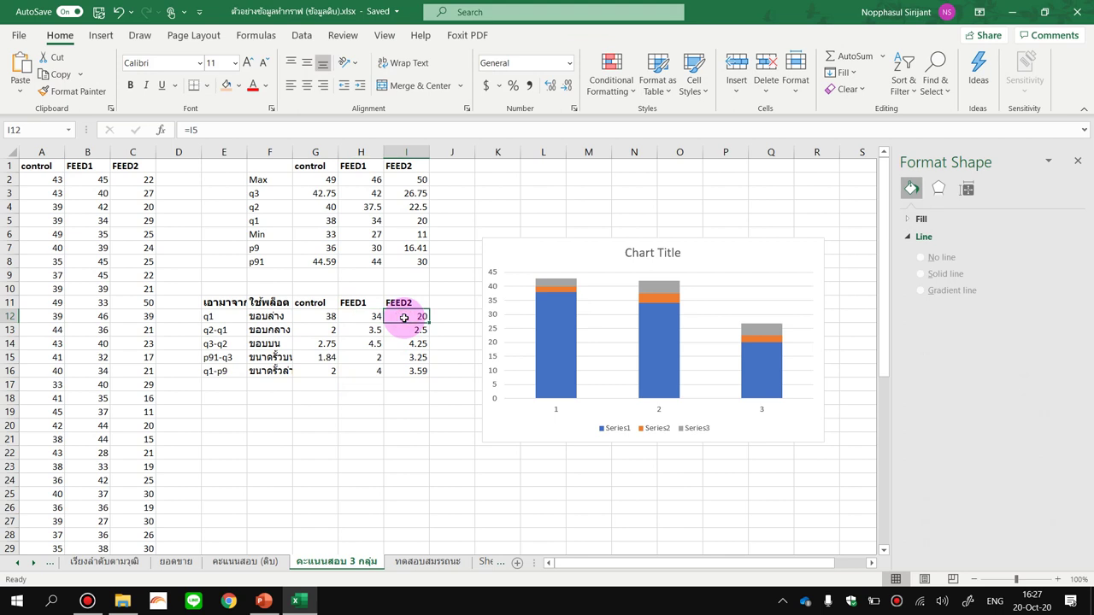
{"action": "left_click", "coordinate": [317, 315]}
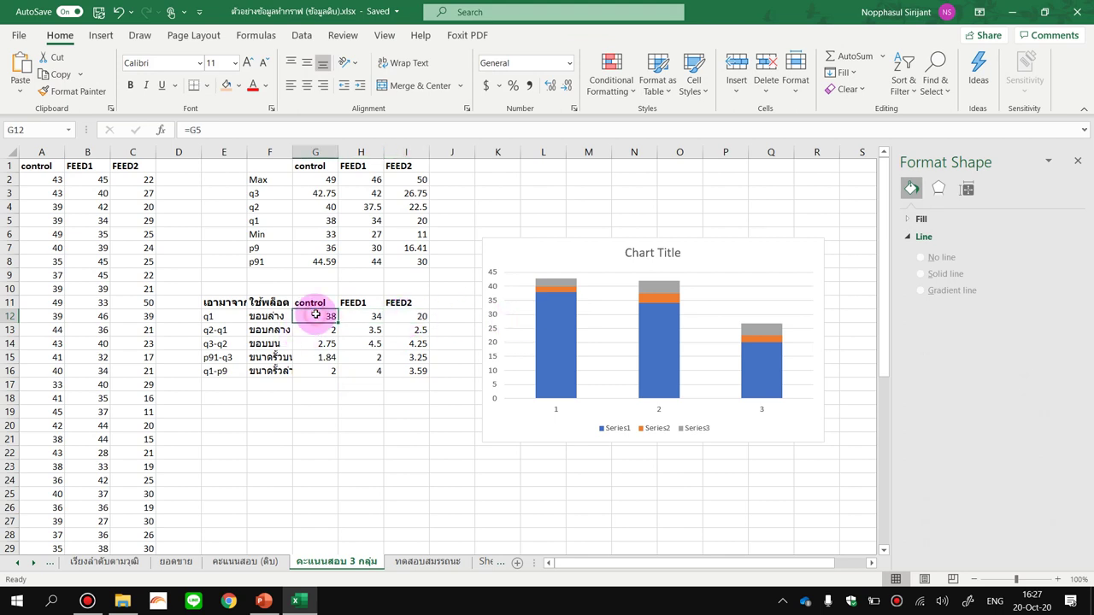
Step: Select the blue Series1 bars to bring up their Format Data Series options
{"action": "left_click", "coordinate": [556, 332]}
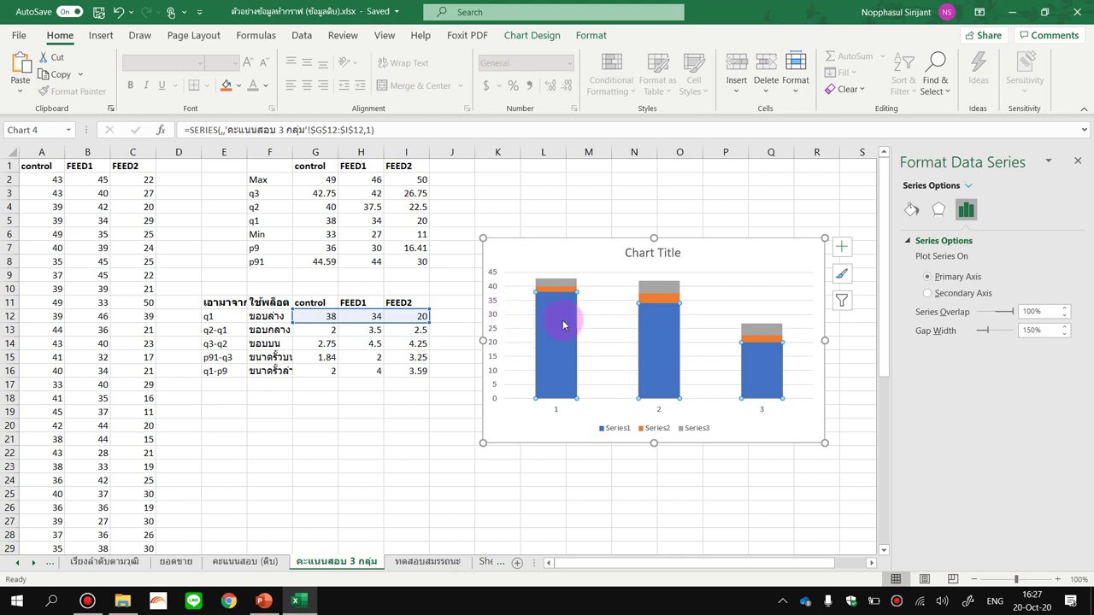
{"action": "mouse_move", "coordinate": [568, 356]}
{"action": "mouse_move", "coordinate": [774, 366]}
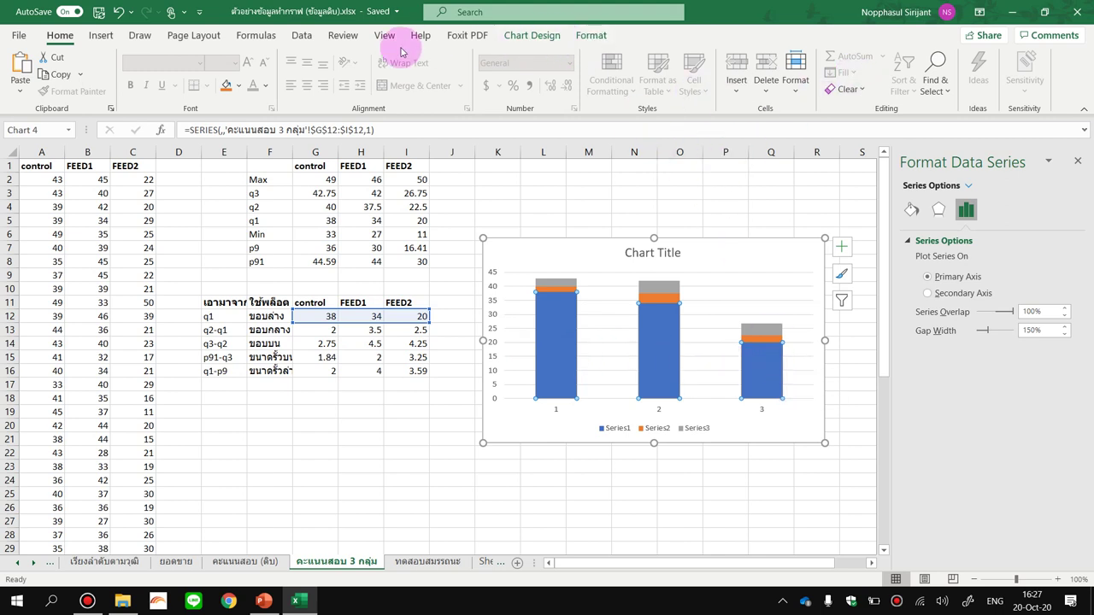
{"action": "left_click", "coordinate": [546, 37]}
{"action": "left_click", "coordinate": [680, 75]}
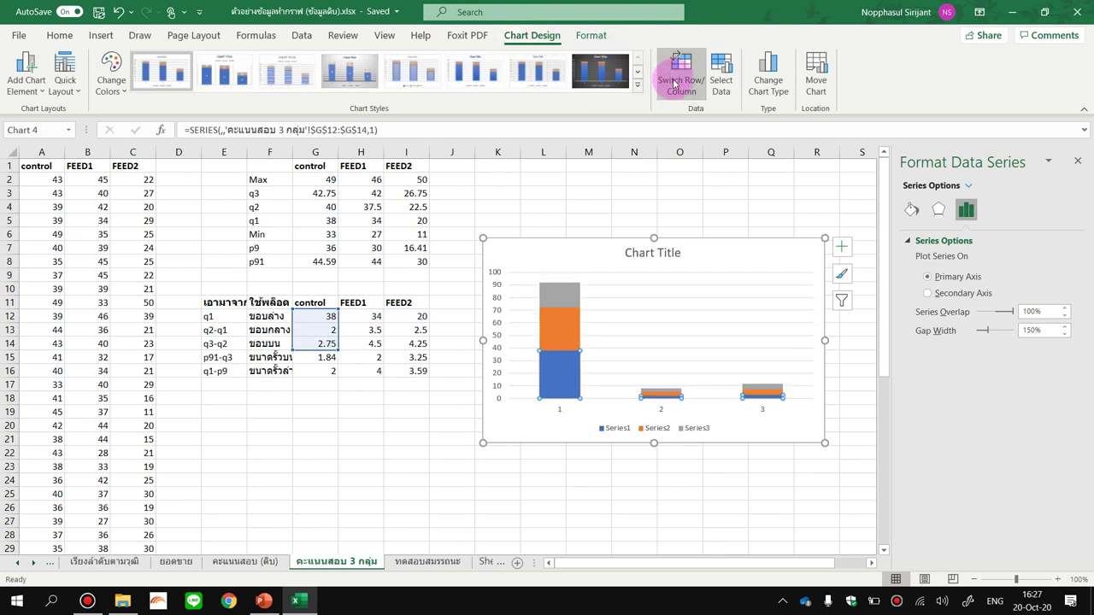
{"action": "left_click", "coordinate": [436, 496]}
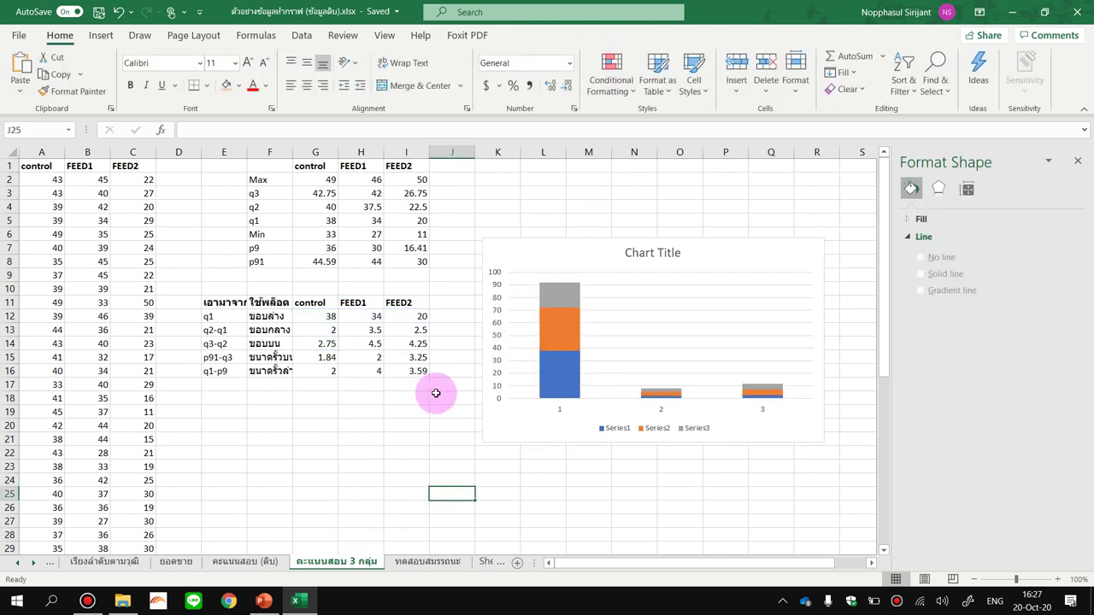
{"action": "left_click", "coordinate": [558, 381]}
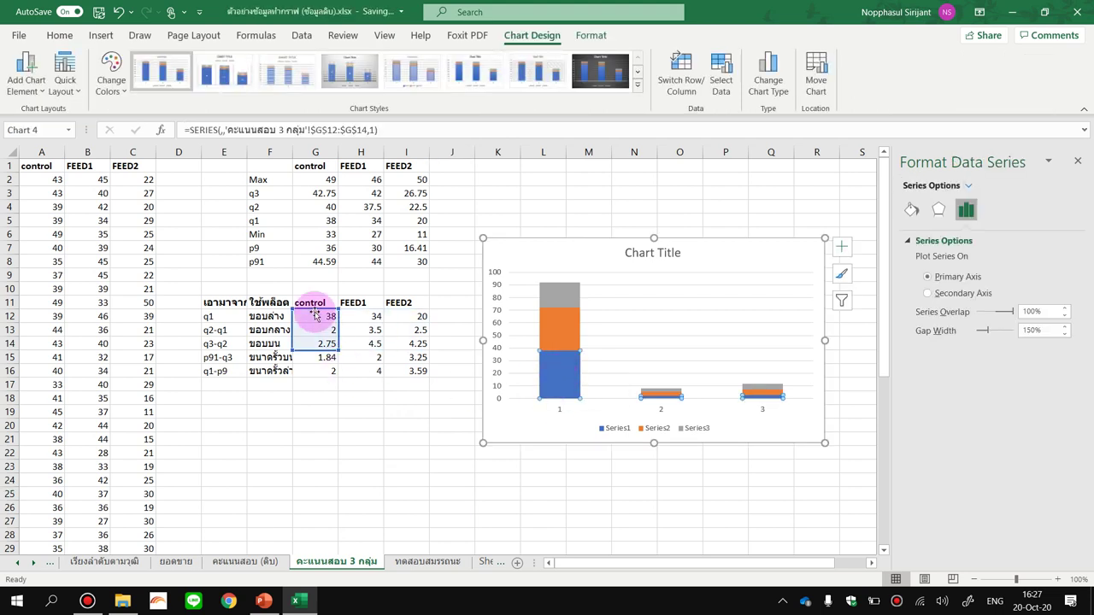
{"action": "mouse_move", "coordinate": [315, 316]}
{"action": "left_mouse_down"}
{"action": "mouse_move", "coordinate": [324, 342]}
{"action": "mouse_move", "coordinate": [353, 335]}
{"action": "left_mouse_up"}
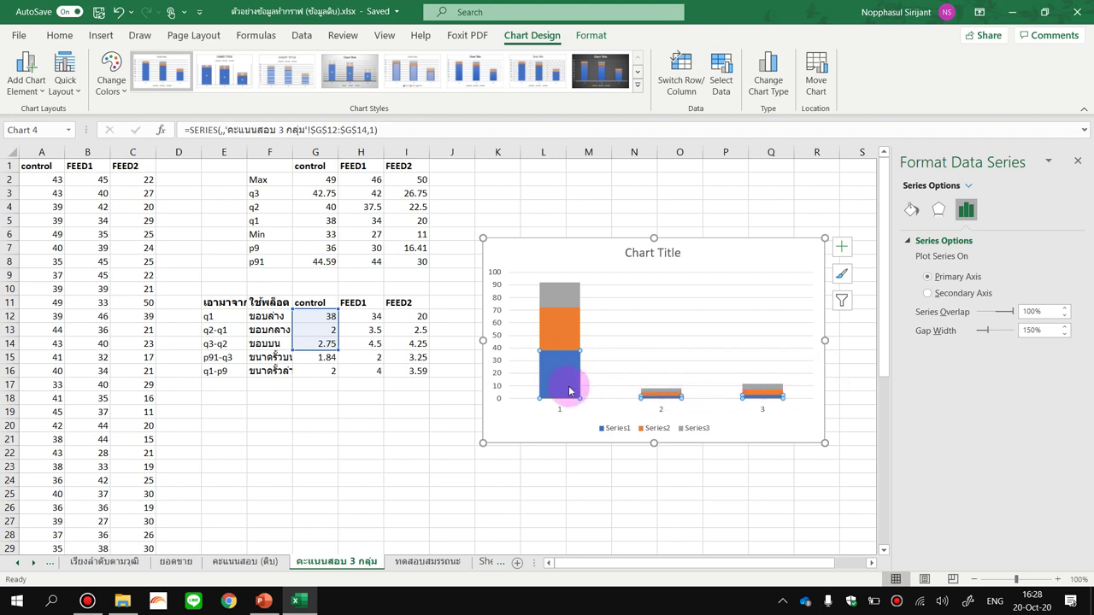
{"action": "mouse_move", "coordinate": [564, 390]}
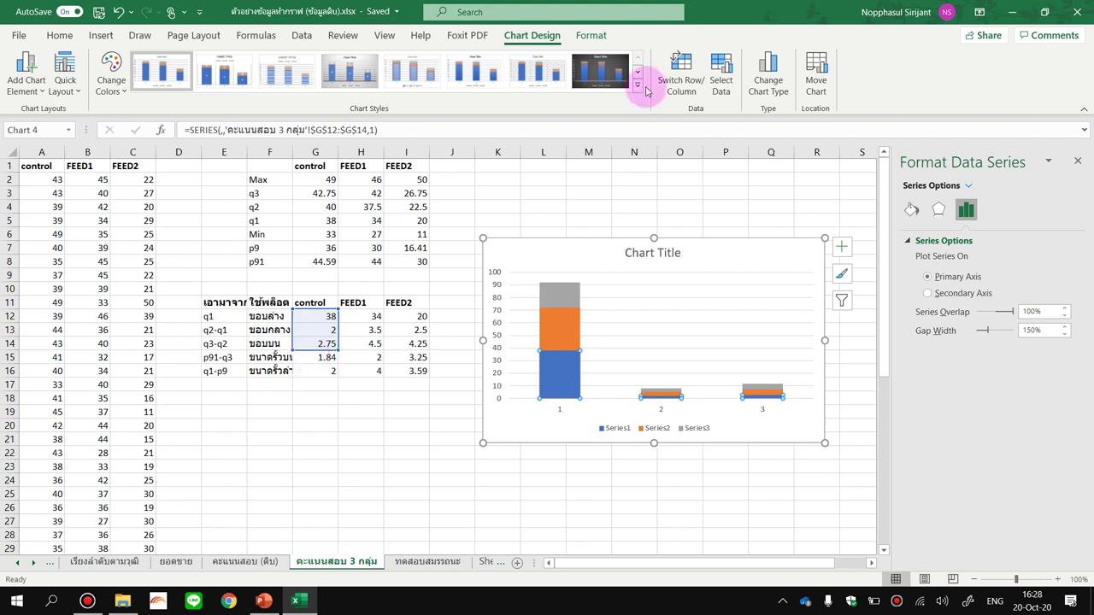
{"action": "left_click", "coordinate": [682, 60]}
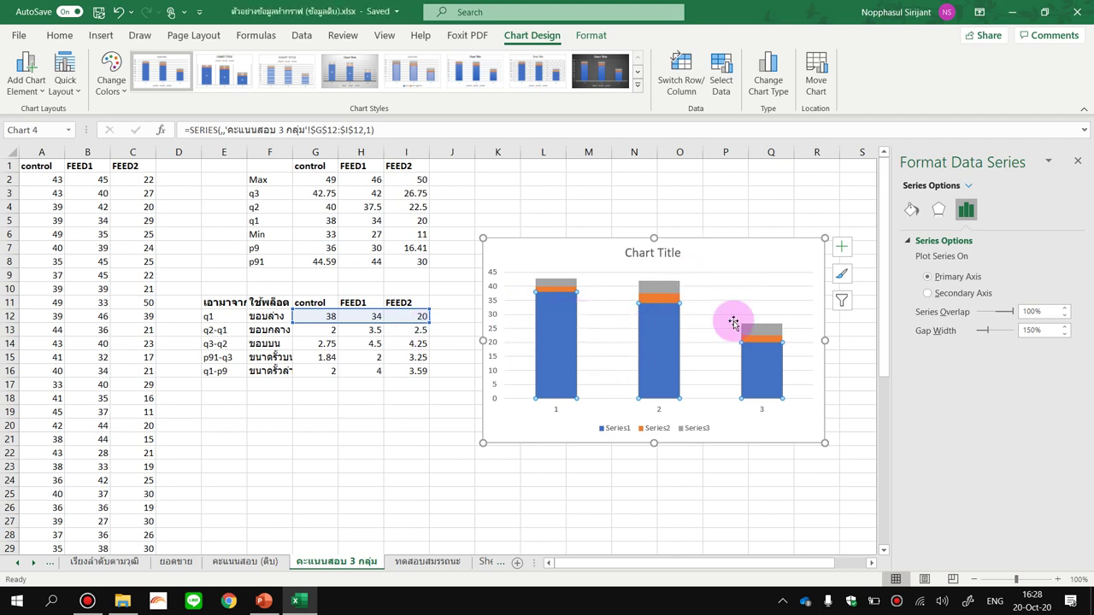
Step: Remove the fill from the first blue base bar in Fill & Line settings
{"action": "left_click", "coordinate": [910, 211]}
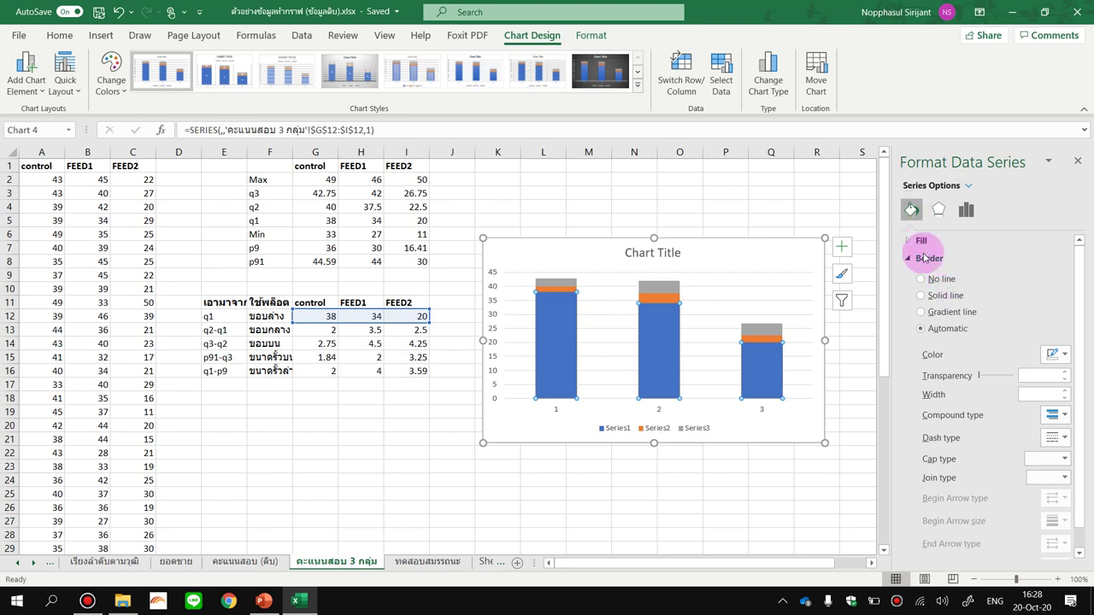
{"action": "left_click", "coordinate": [925, 258]}
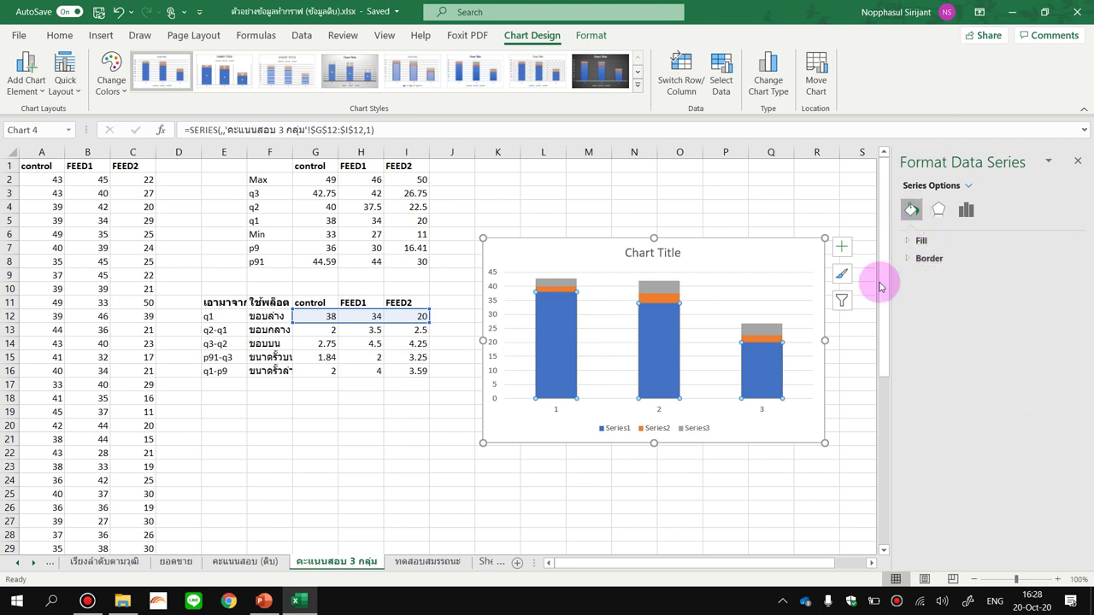
{"action": "left_click", "coordinate": [566, 341]}
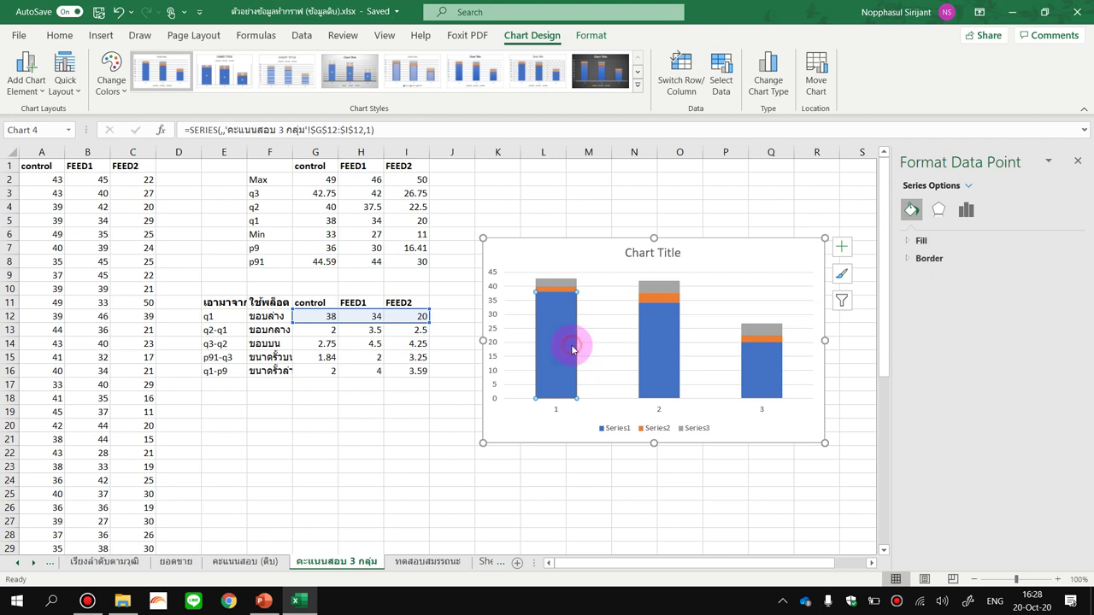
{"action": "left_click", "coordinate": [921, 242]}
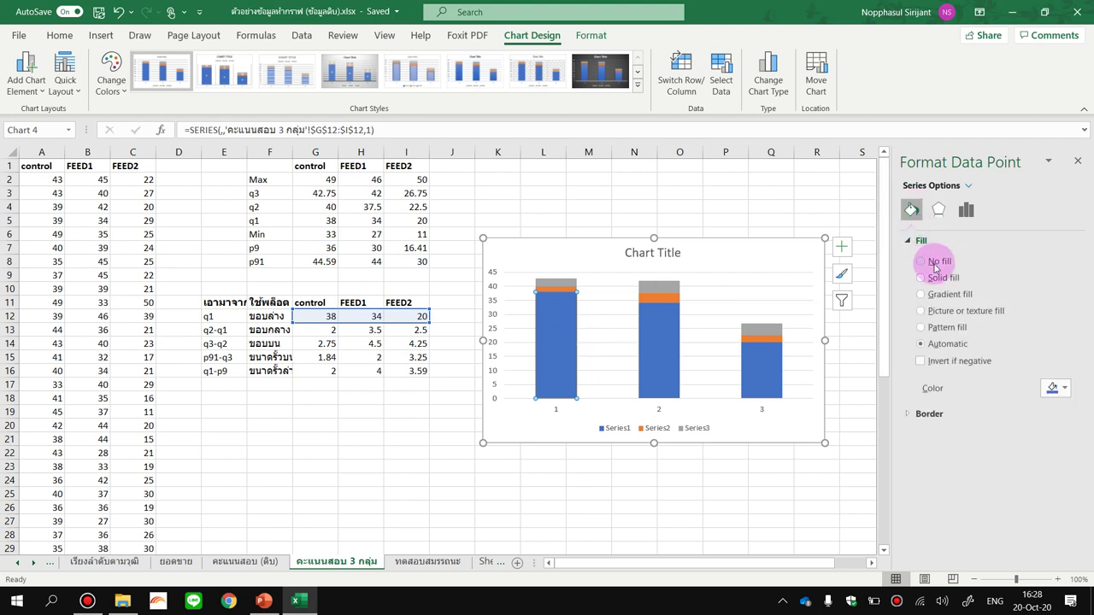
{"action": "left_click", "coordinate": [934, 265]}
{"action": "left_click", "coordinate": [922, 242]}
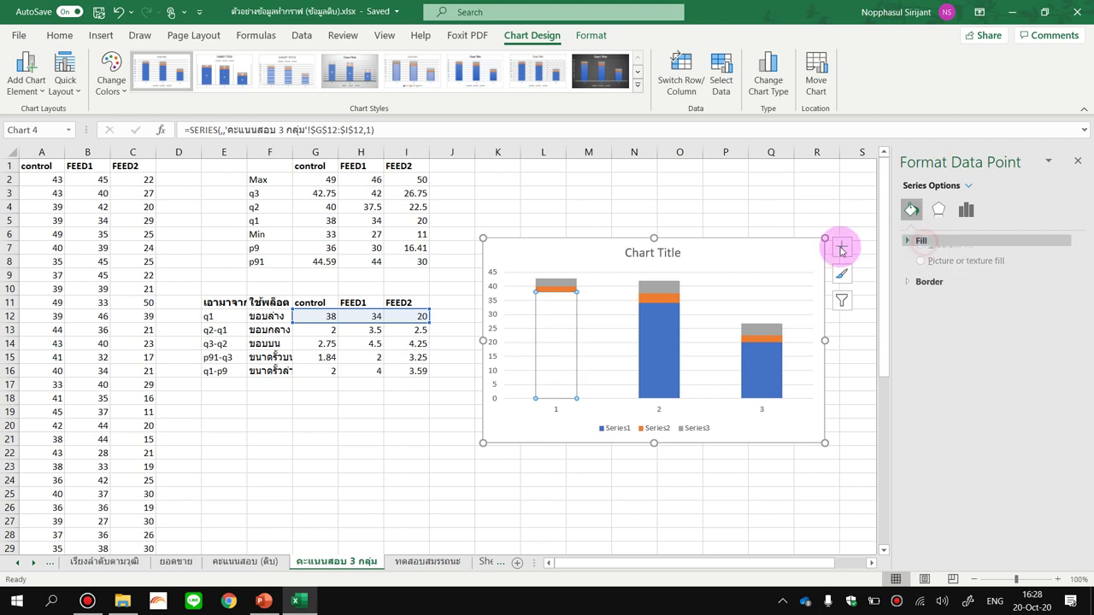
{"action": "left_click", "coordinate": [795, 253]}
Step: Set the whole Series1 to No fill and No line border
{"action": "left_click", "coordinate": [672, 324]}
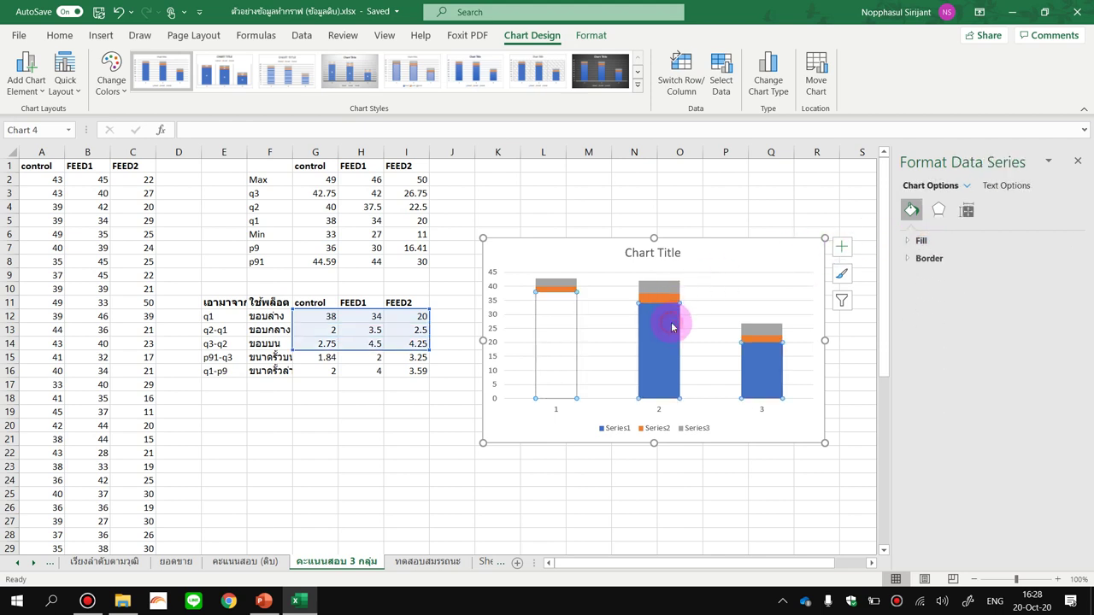
{"action": "left_click", "coordinate": [913, 241]}
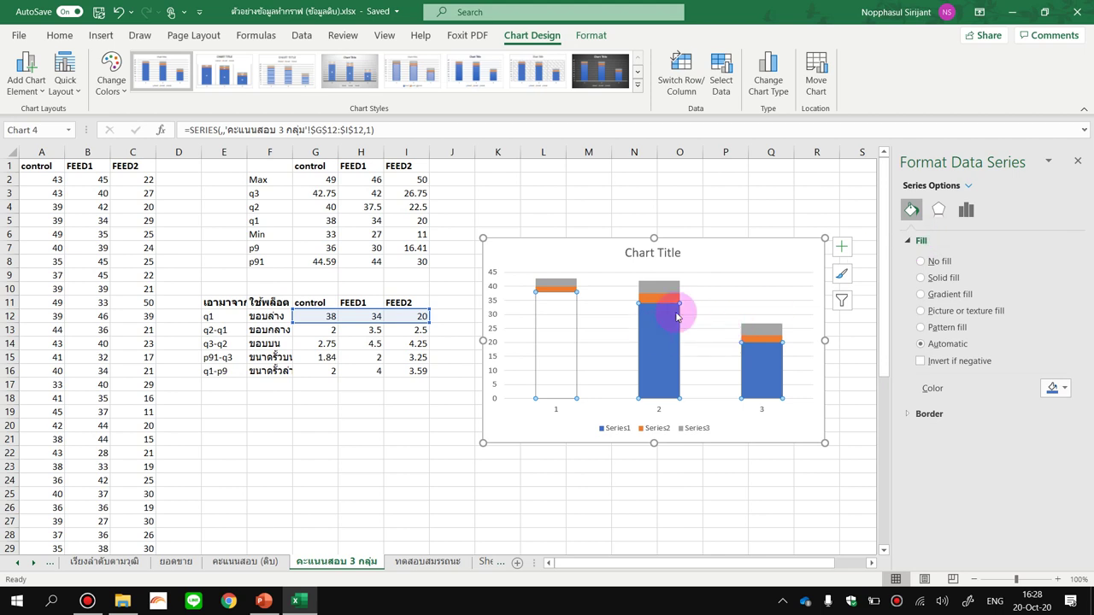
{"action": "left_click", "coordinate": [940, 261]}
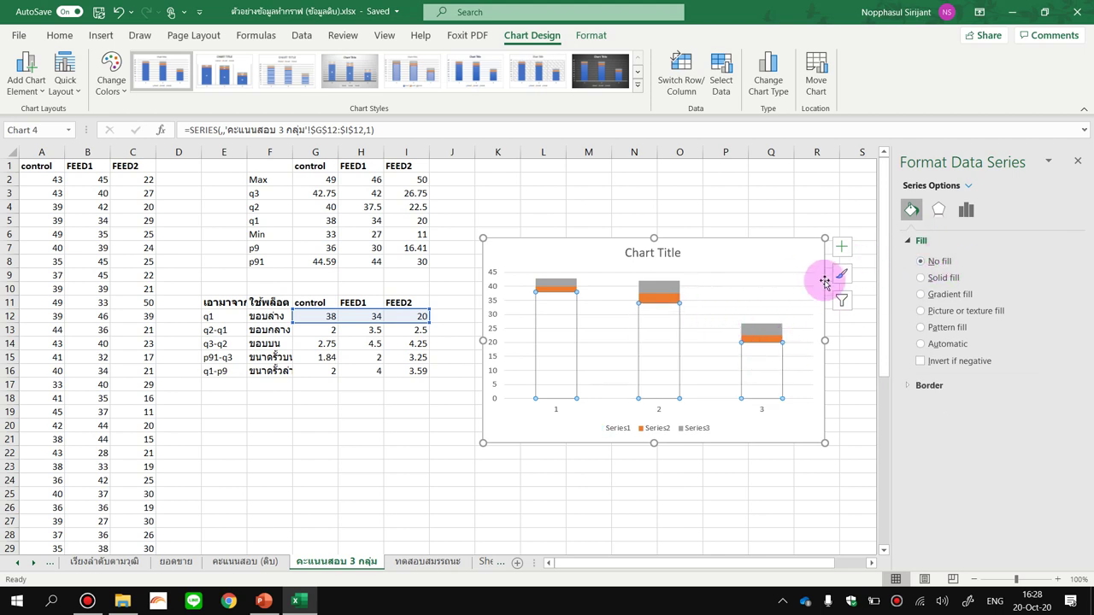
{"action": "left_click", "coordinate": [931, 240]}
{"action": "left_click", "coordinate": [932, 259]}
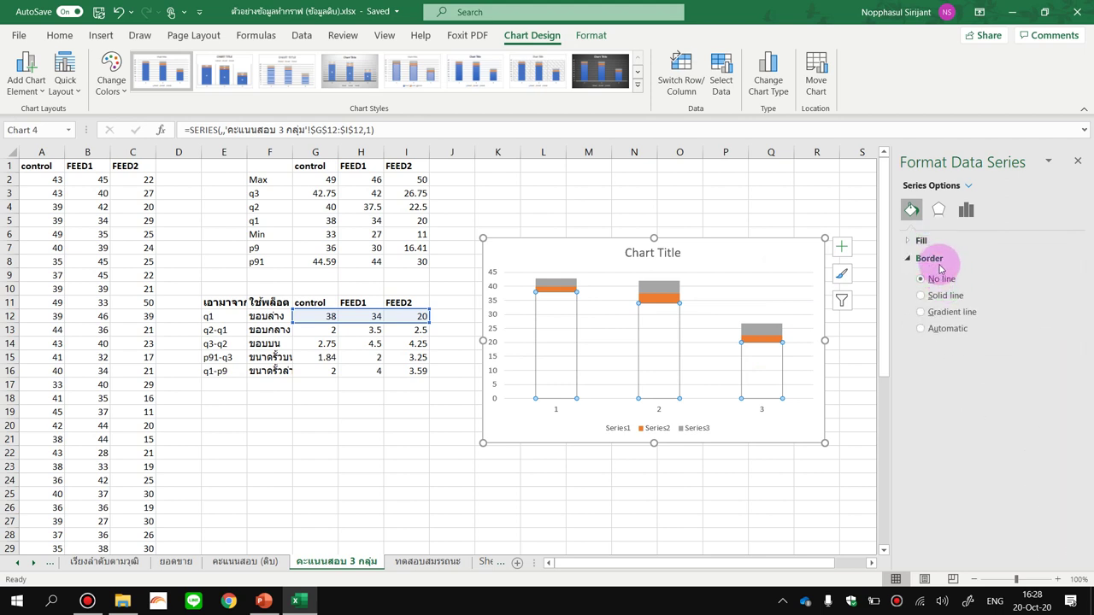
{"action": "left_click", "coordinate": [939, 265]}
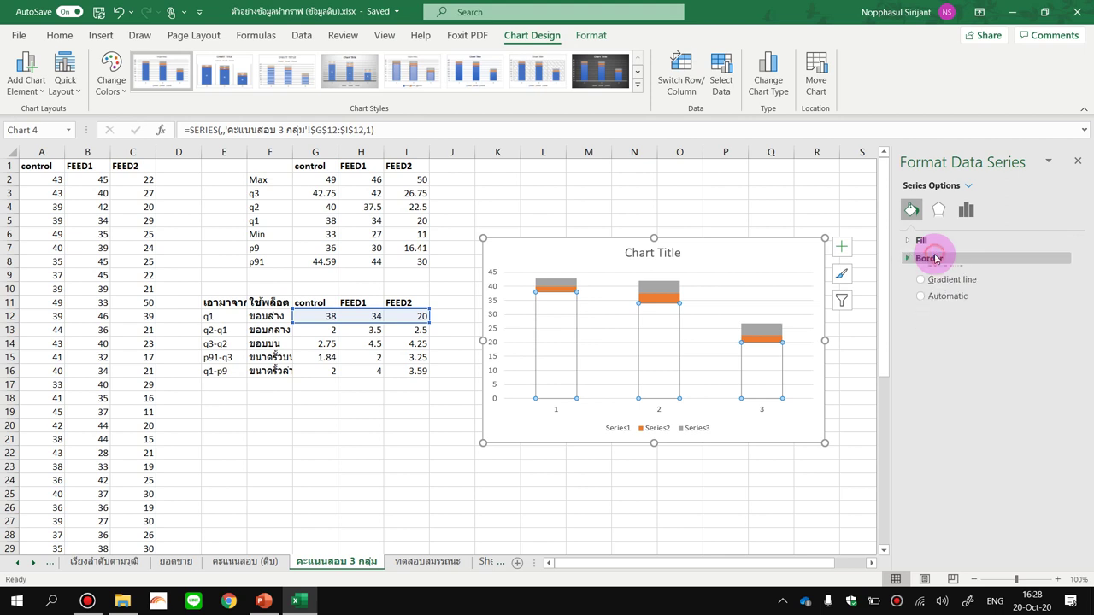
{"action": "left_click", "coordinate": [820, 438]}
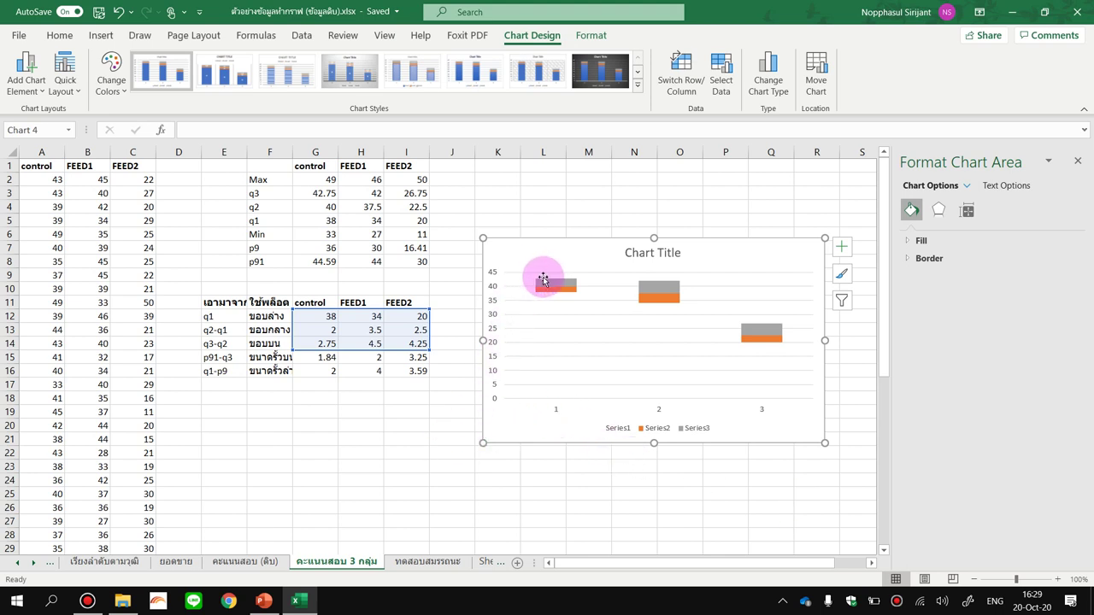
Step: Add error bars to the grey Series3 boxes via More Error Bars Options
{"action": "left_click", "coordinate": [551, 288]}
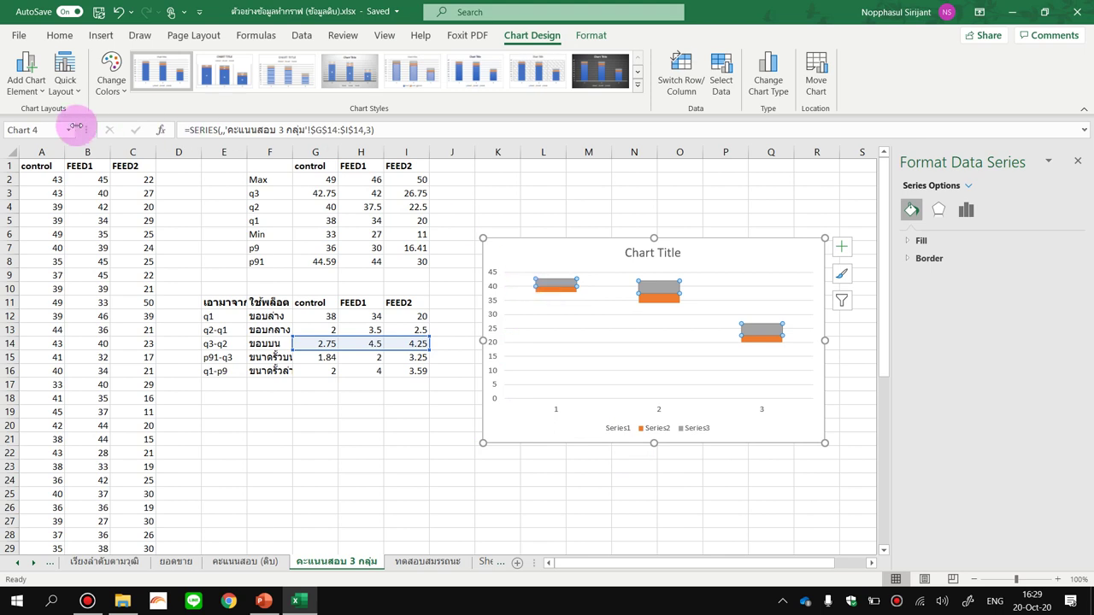
{"action": "left_click", "coordinate": [37, 80]}
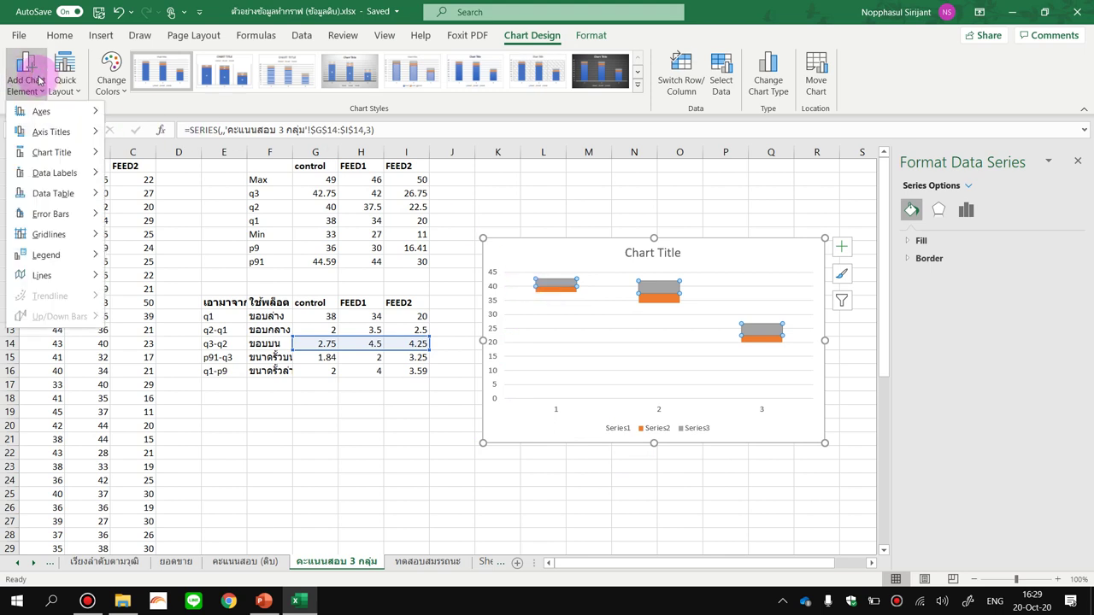
{"action": "mouse_move", "coordinate": [94, 213]}
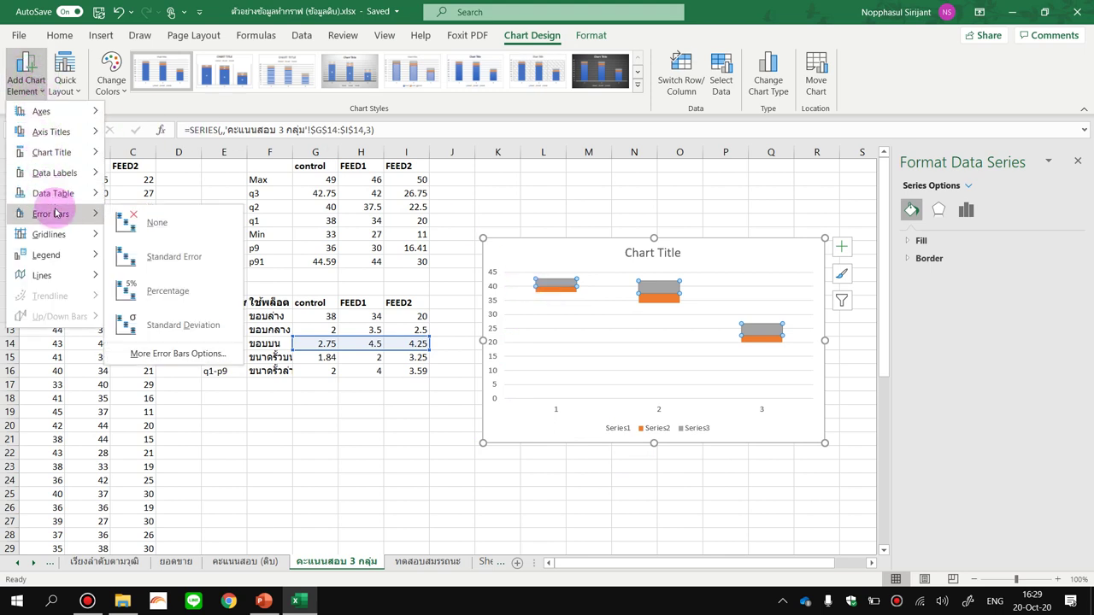
{"action": "left_click", "coordinate": [158, 353]}
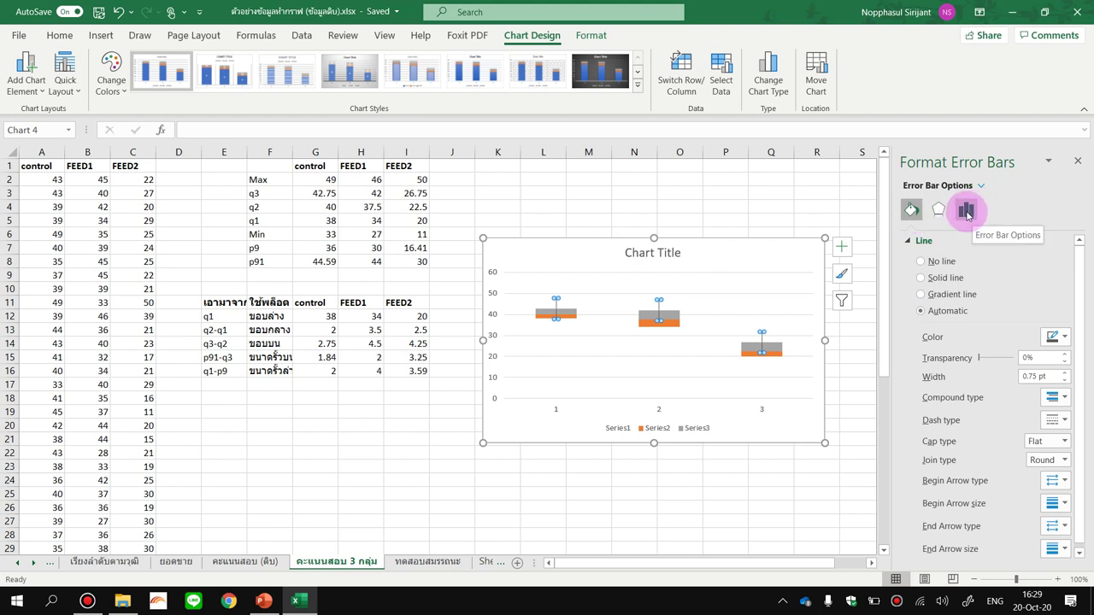
Step: Set the grey-box error bars to Plus direction with caps and a Custom error amount
{"action": "left_click", "coordinate": [968, 212]}
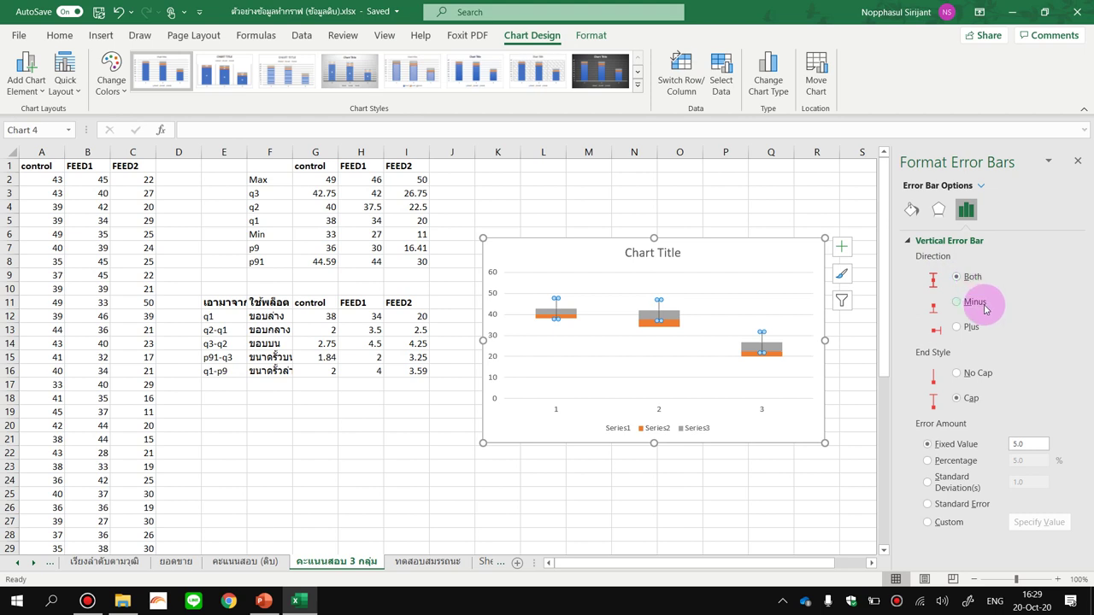
{"action": "left_click", "coordinate": [982, 306]}
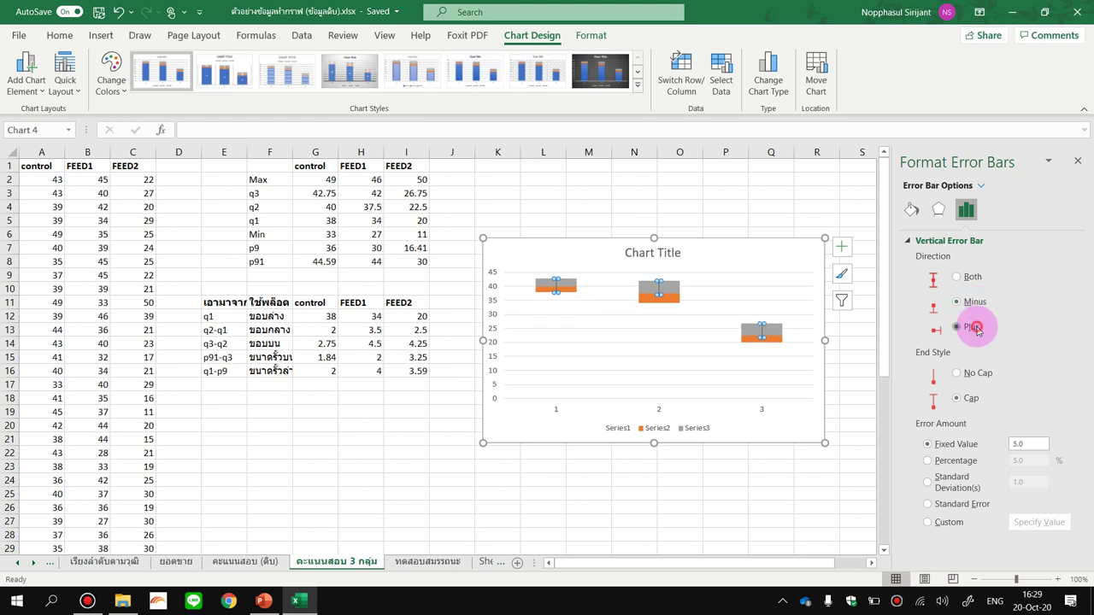
{"action": "left_click", "coordinate": [977, 330]}
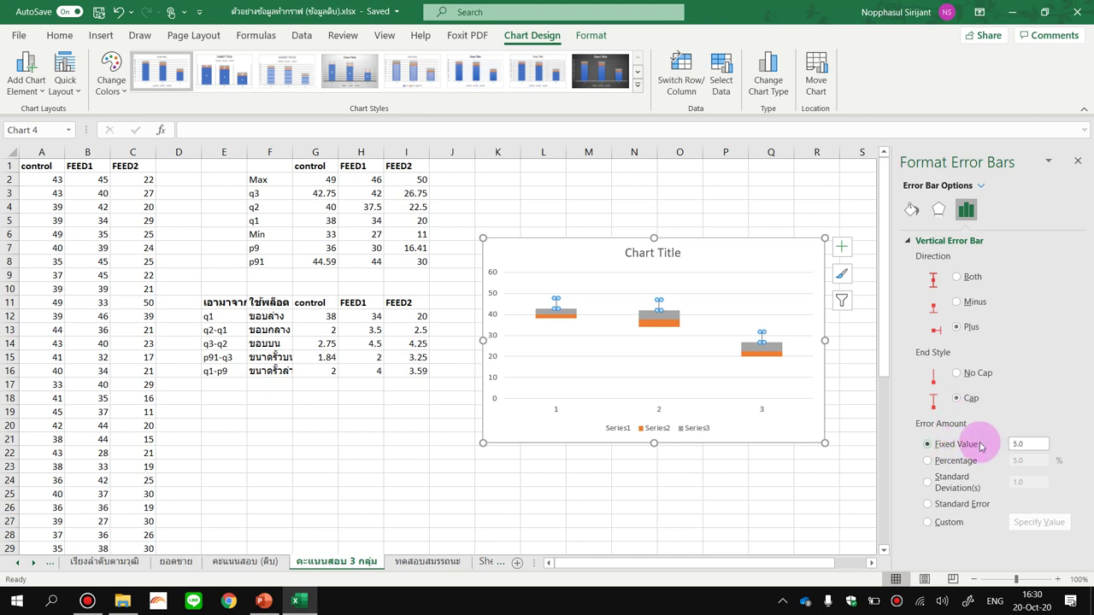
{"action": "left_click", "coordinate": [954, 529]}
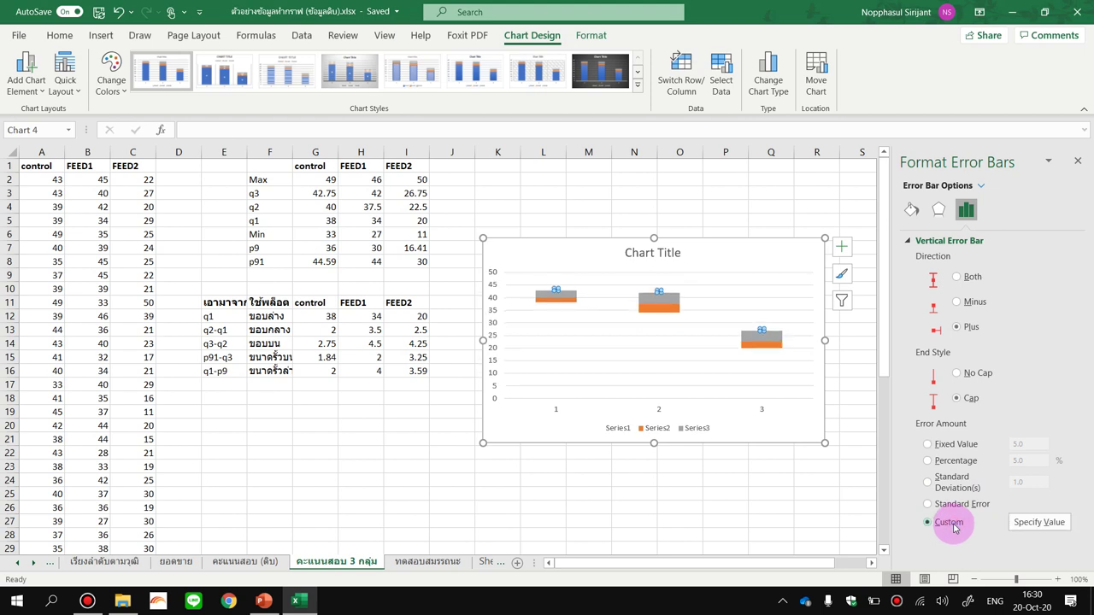
Step: Specify custom upper whiskers: negative value 0, positive values from G15:I15 (1.84, 2, 3.25)
{"action": "left_click", "coordinate": [1041, 523]}
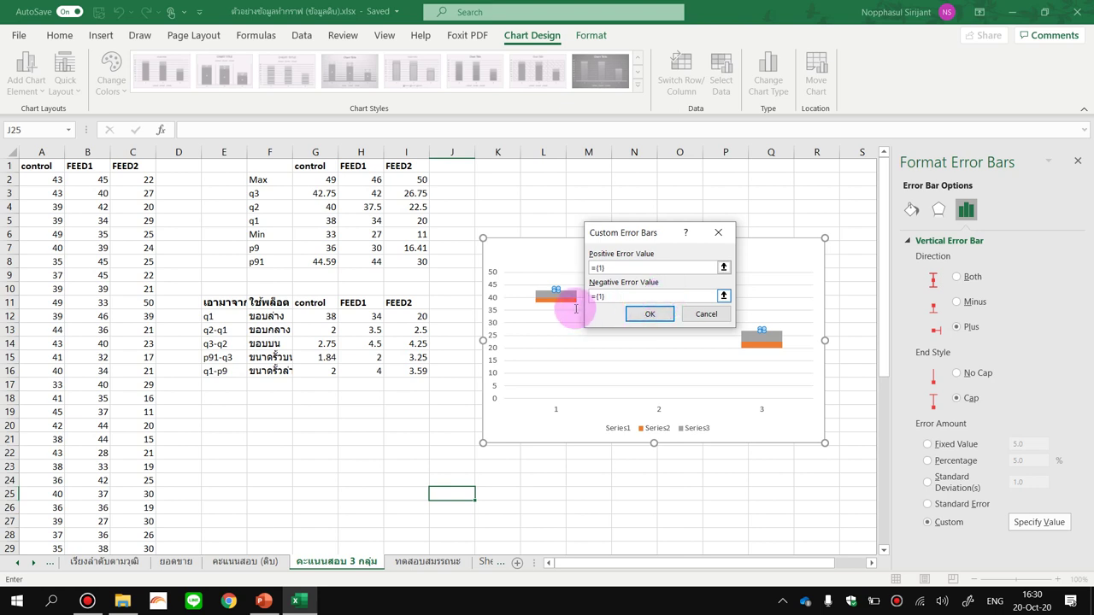
{"action": "left_click_drag", "start_coordinate": [666, 298], "coordinate": [582, 300]}
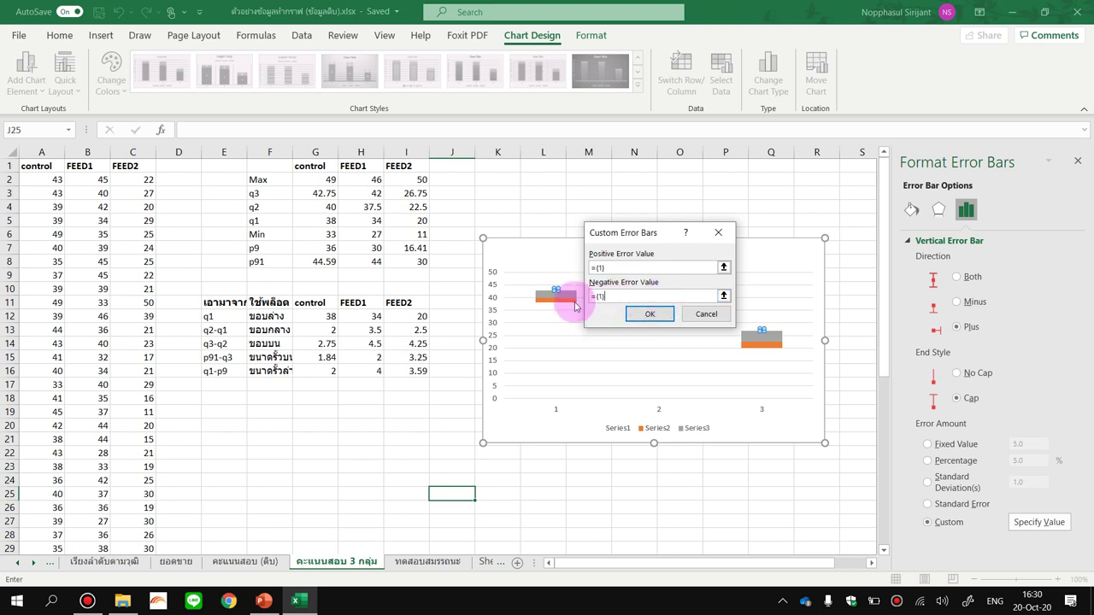
{"action": "type", "text": "0"}
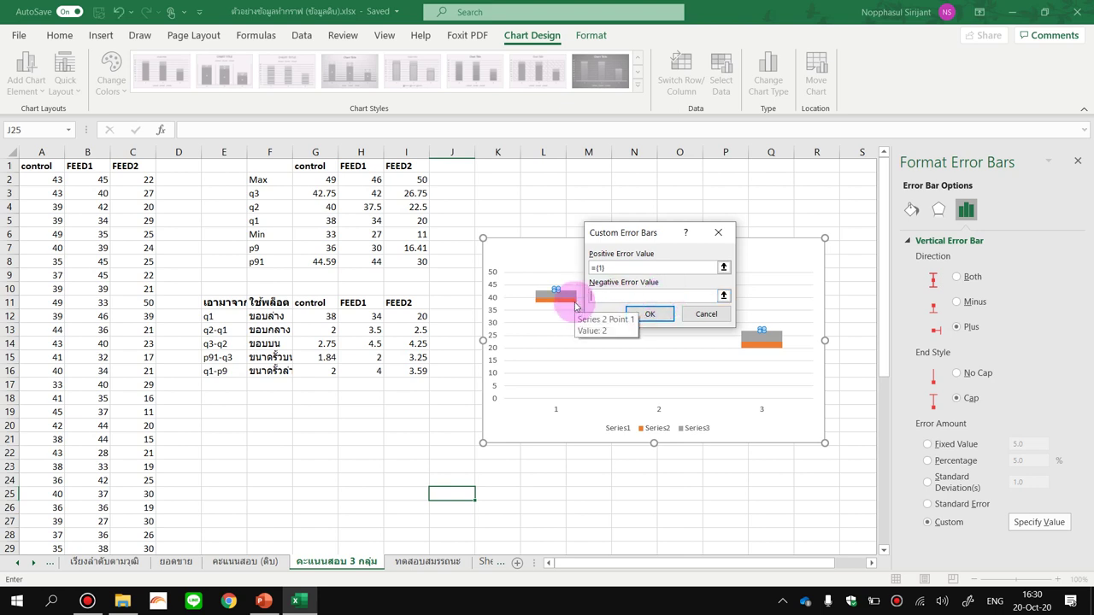
{"action": "left_click", "coordinate": [724, 267]}
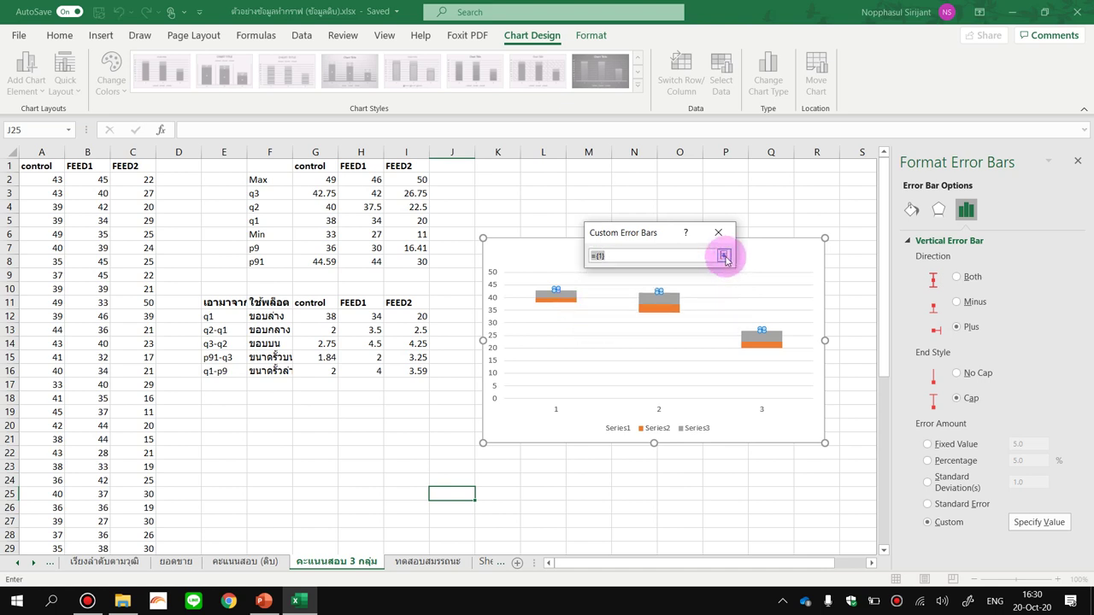
{"action": "left_click", "coordinate": [724, 255]}
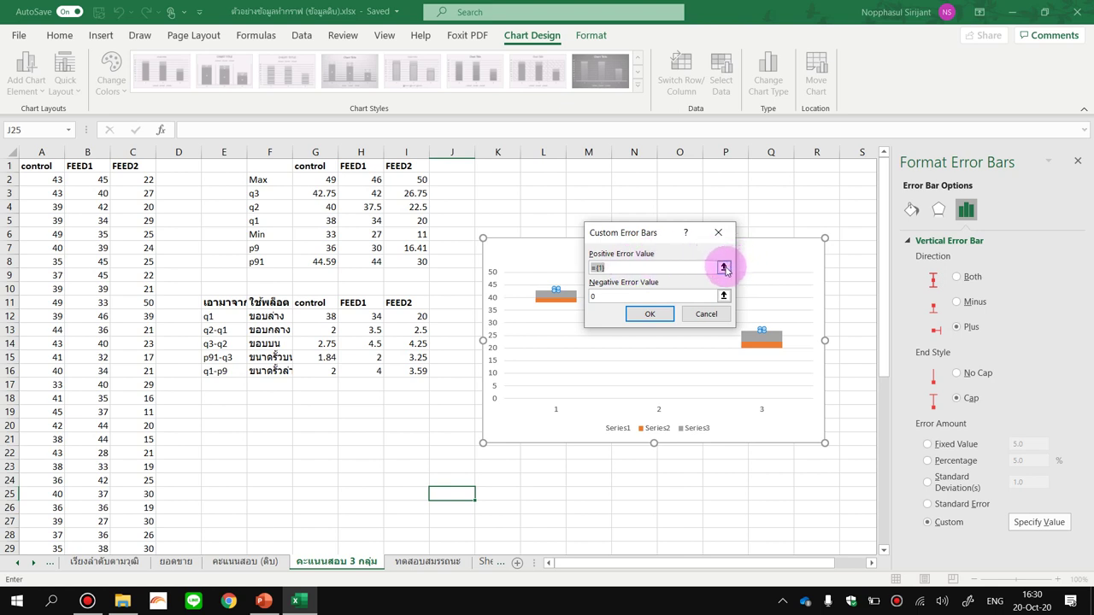
{"action": "left_click", "coordinate": [724, 267]}
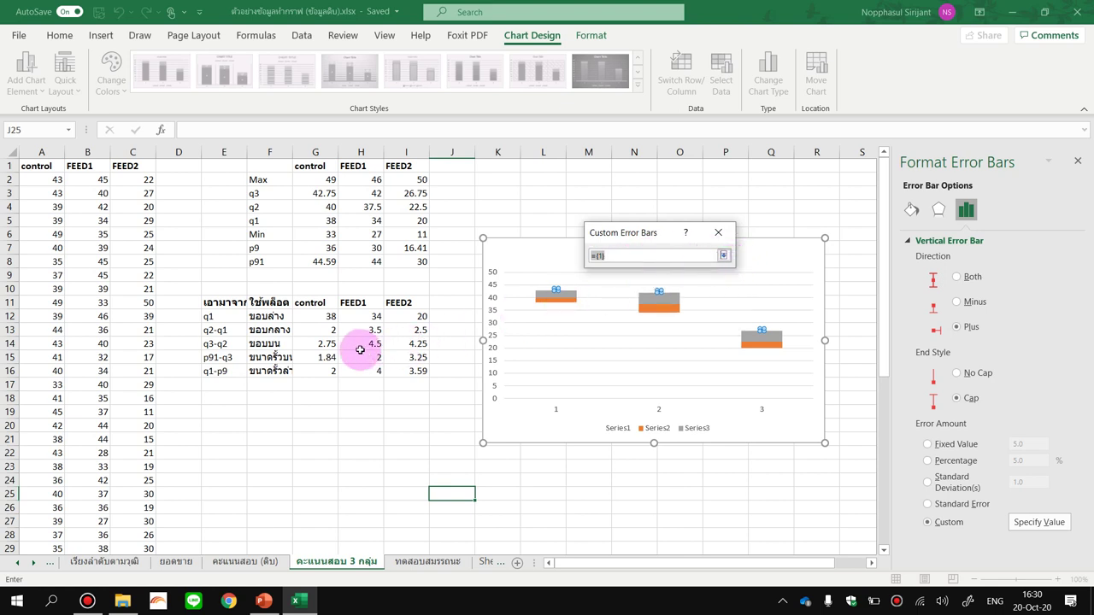
{"action": "left_click_drag", "start_coordinate": [316, 355], "coordinate": [402, 355]}
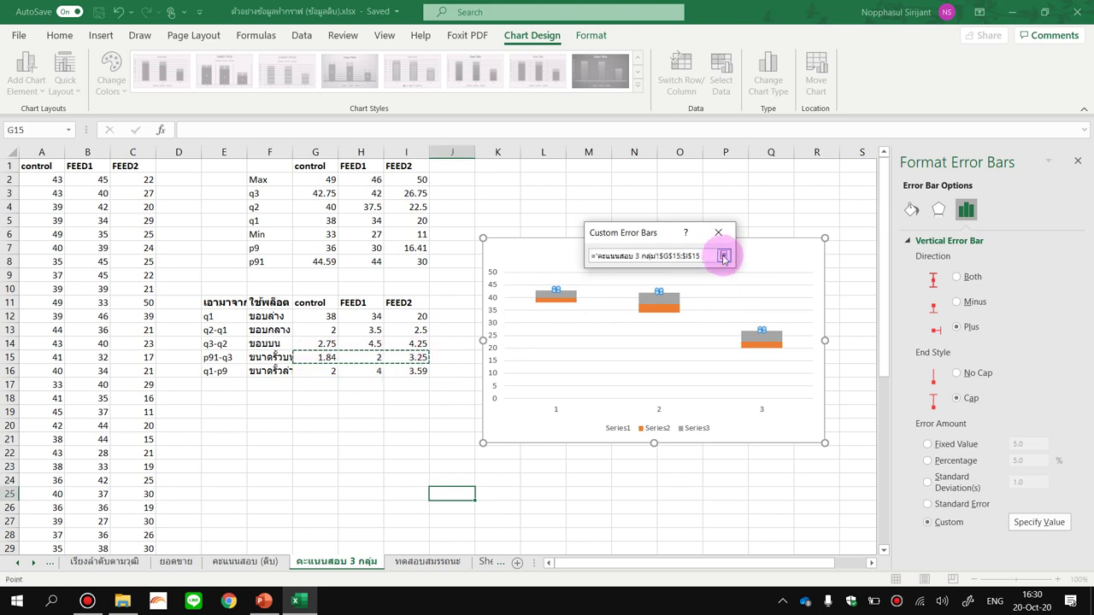
{"action": "left_click", "coordinate": [723, 258]}
{"action": "left_click", "coordinate": [650, 315]}
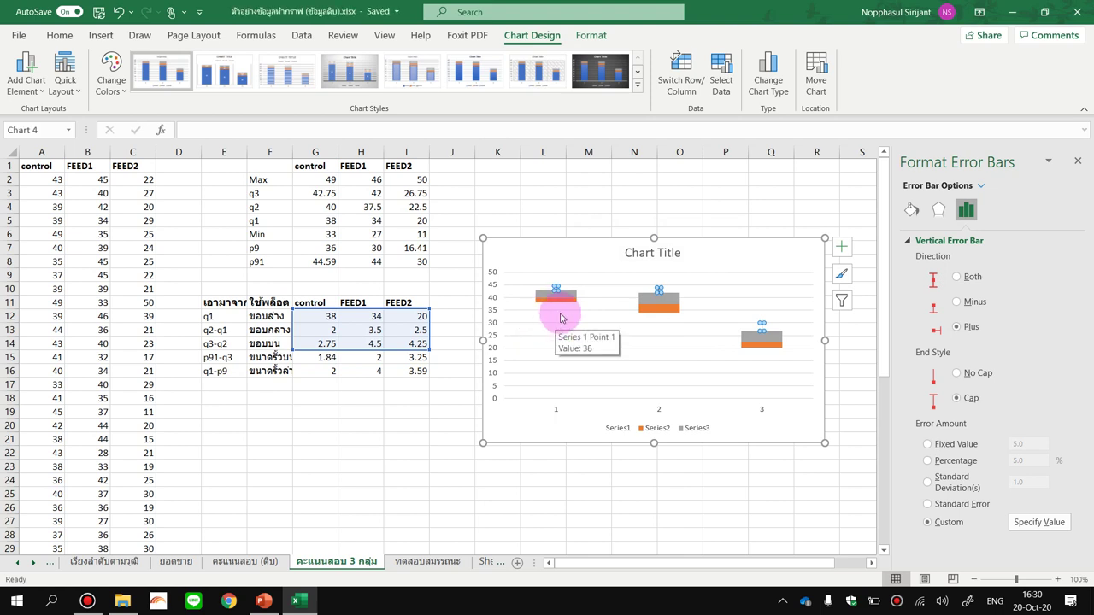
{"action": "left_click", "coordinate": [560, 316]}
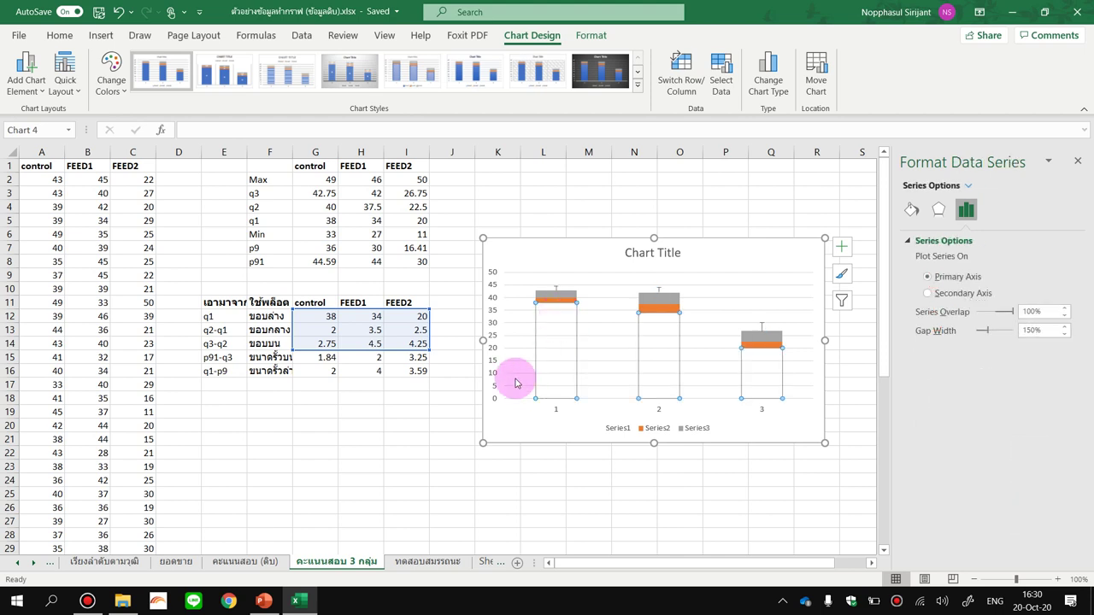
Step: Select the hidden base bars series and add error bars to it
{"action": "left_click", "coordinate": [562, 301]}
{"action": "left_click", "coordinate": [563, 320]}
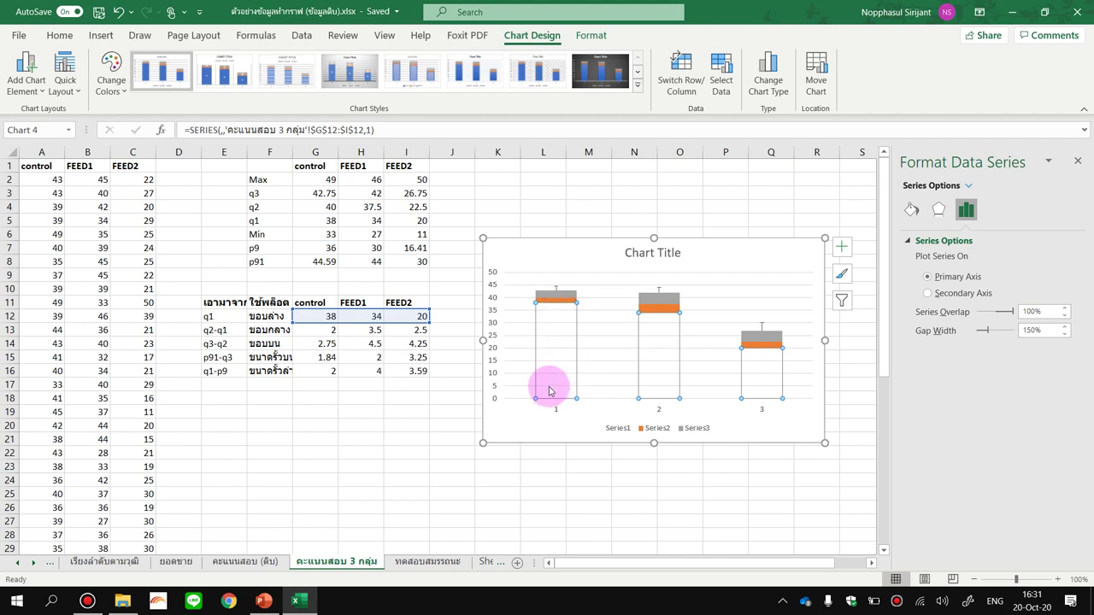
{"action": "left_click", "coordinate": [38, 89]}
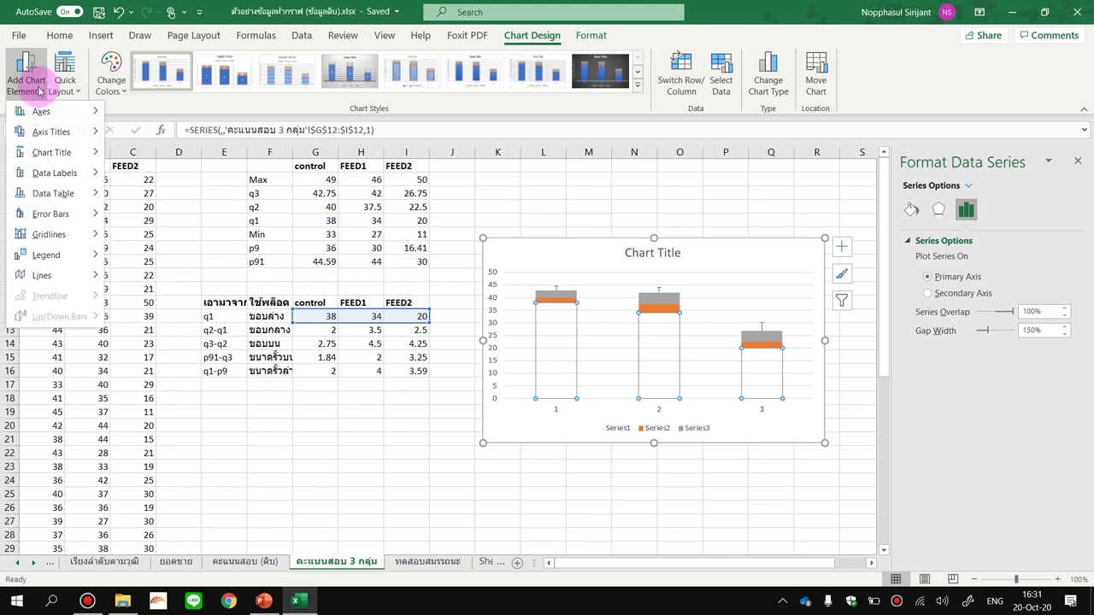
{"action": "mouse_move", "coordinate": [72, 214]}
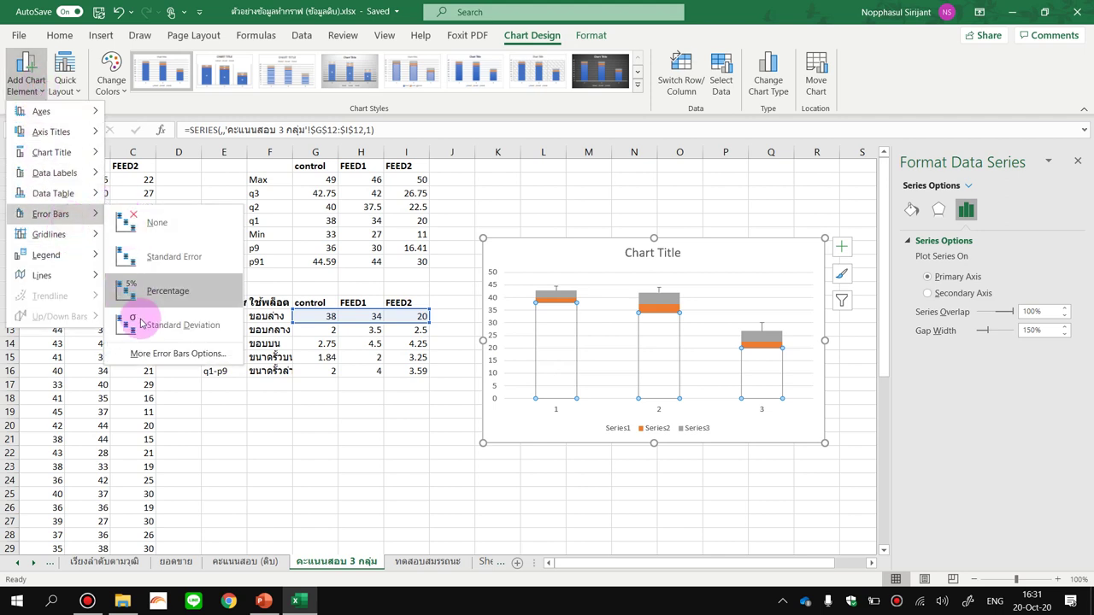
{"action": "left_click", "coordinate": [147, 353]}
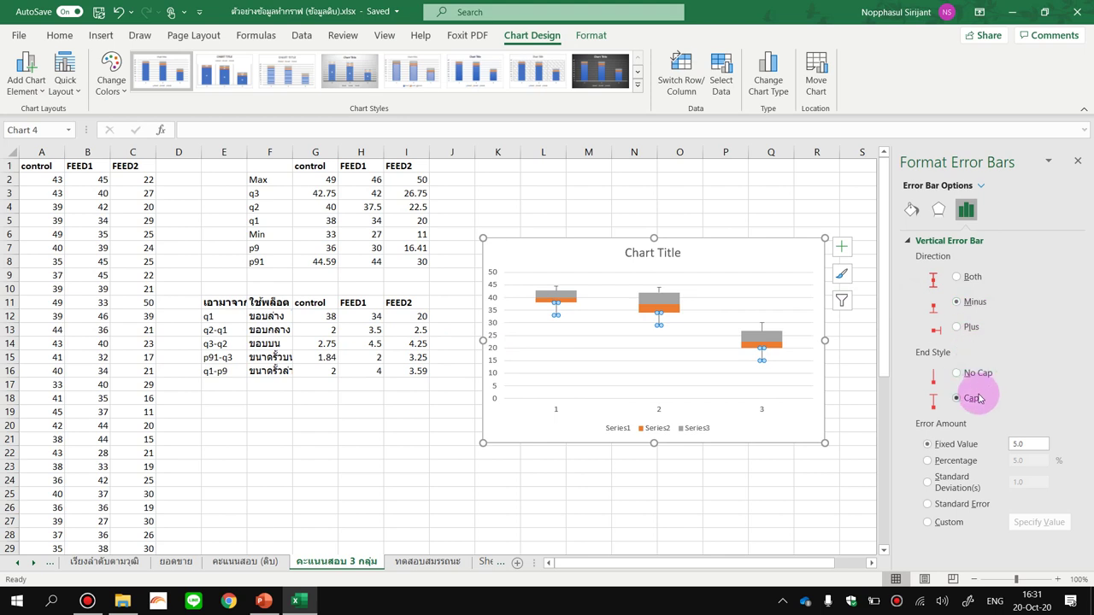
Step: Give the base-series error bars custom negative lengths from G16:I16 (2, 4, 3.59)
{"action": "left_click", "coordinate": [950, 523]}
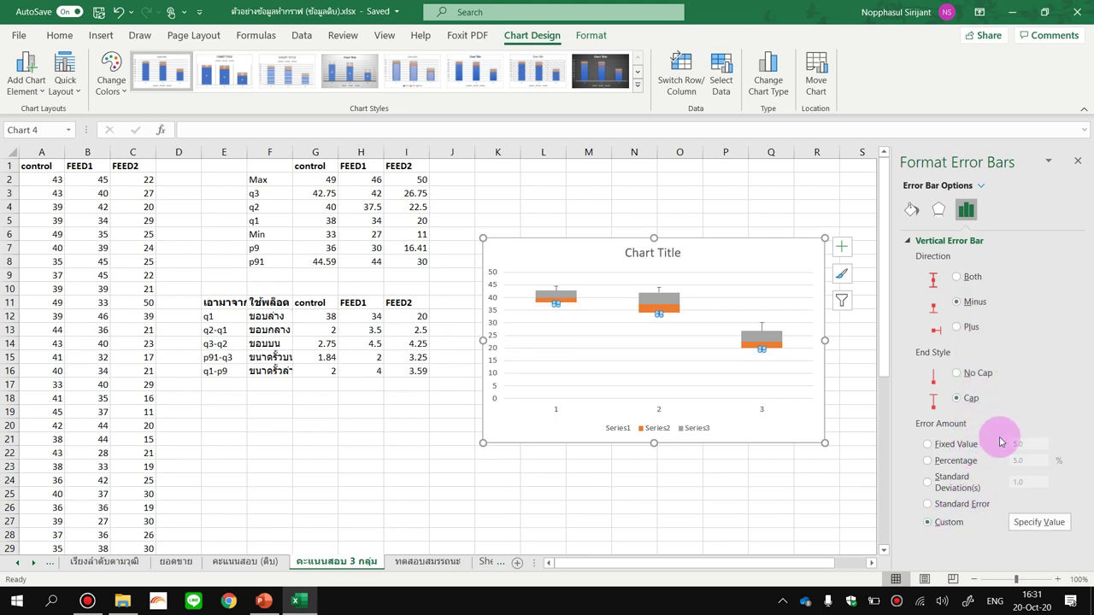
{"action": "left_click", "coordinate": [1047, 527]}
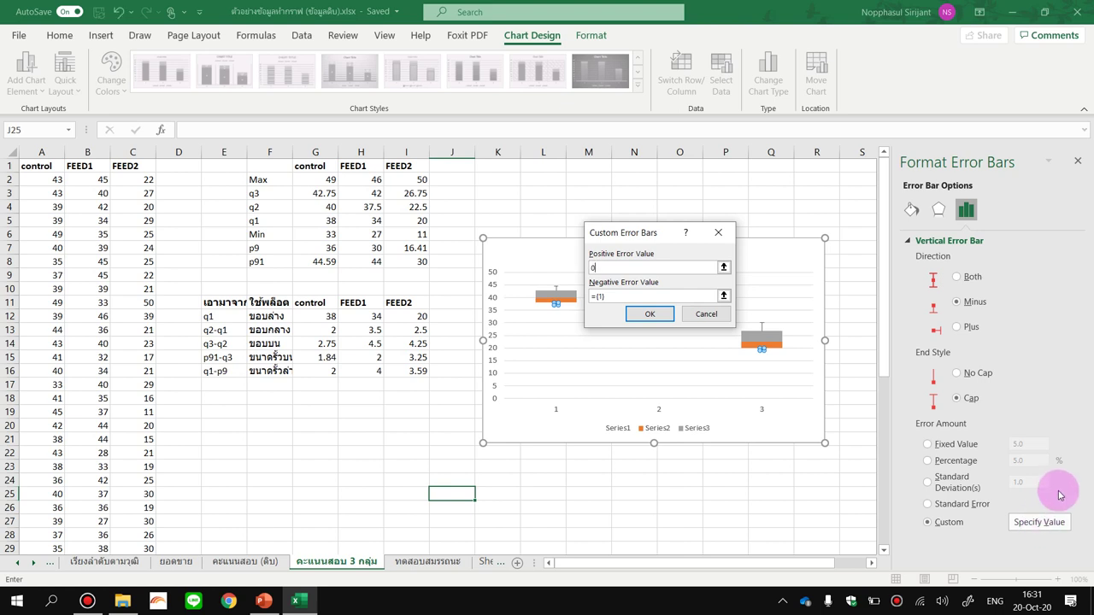
{"action": "left_click", "coordinate": [723, 297]}
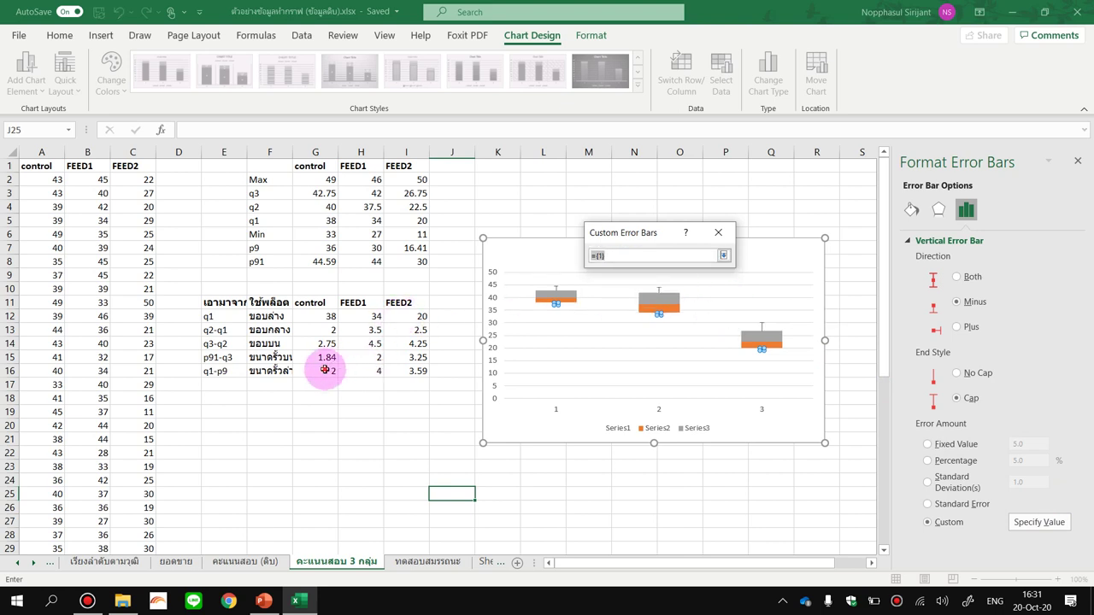
{"action": "left_click_drag", "start_coordinate": [325, 369], "coordinate": [413, 370]}
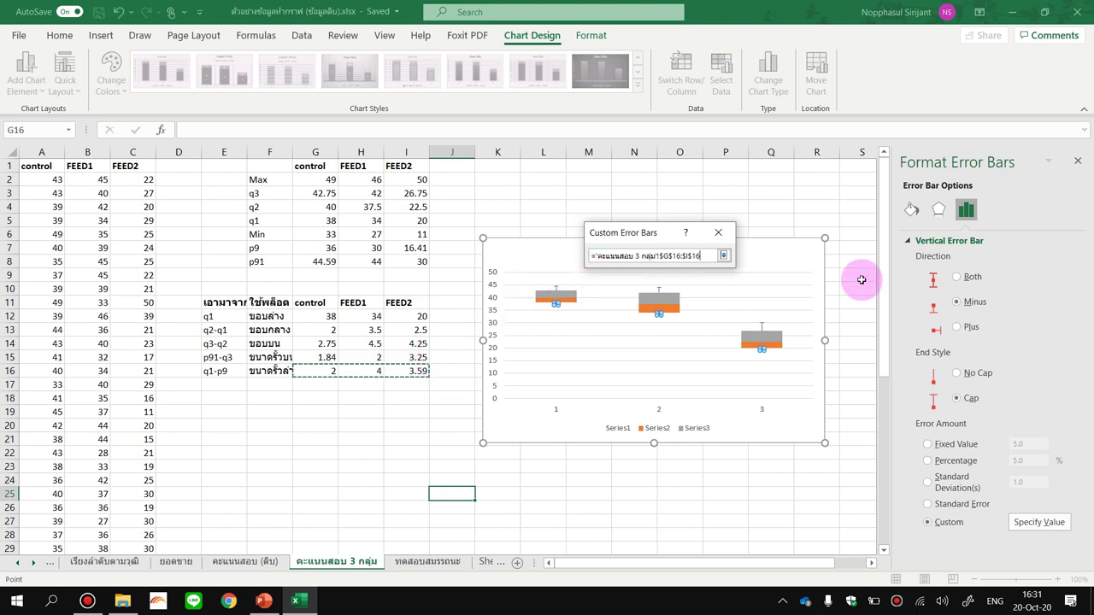
{"action": "left_click", "coordinate": [724, 256]}
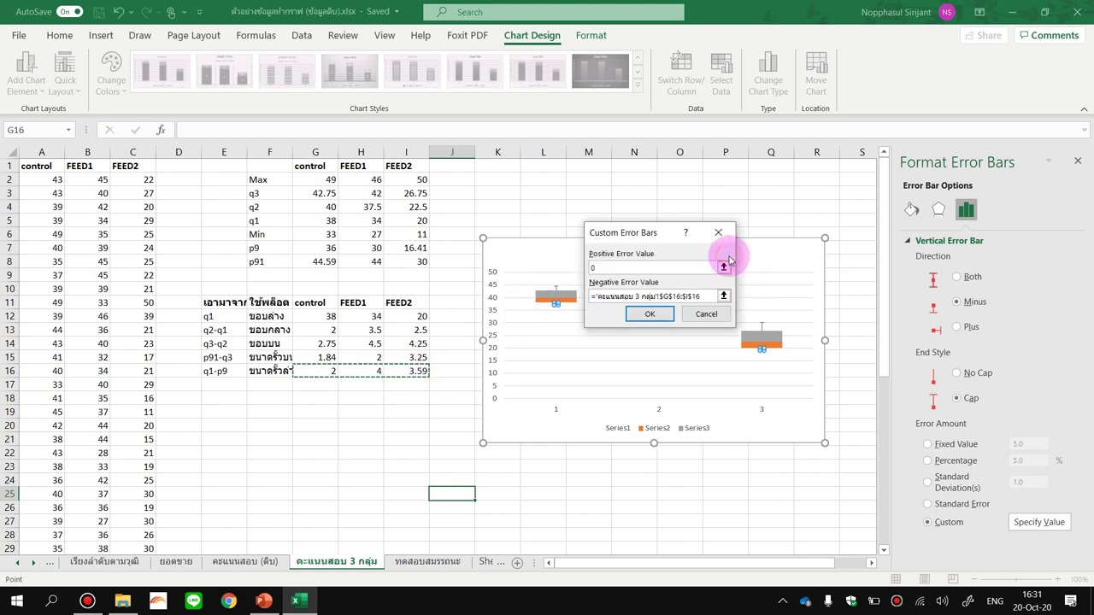
{"action": "left_click", "coordinate": [648, 315]}
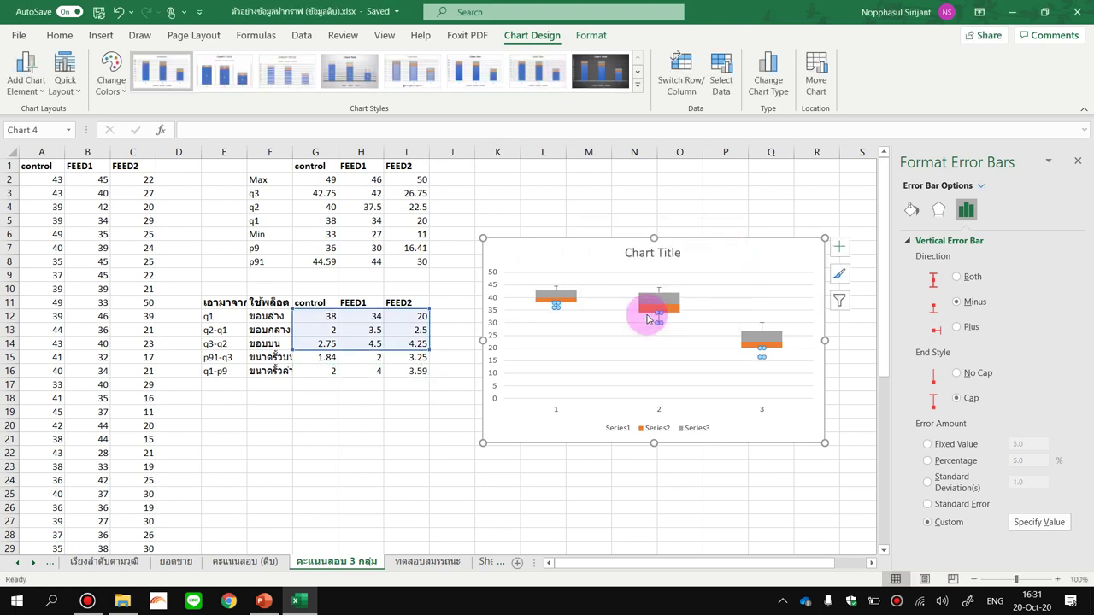
{"action": "left_click", "coordinate": [790, 491]}
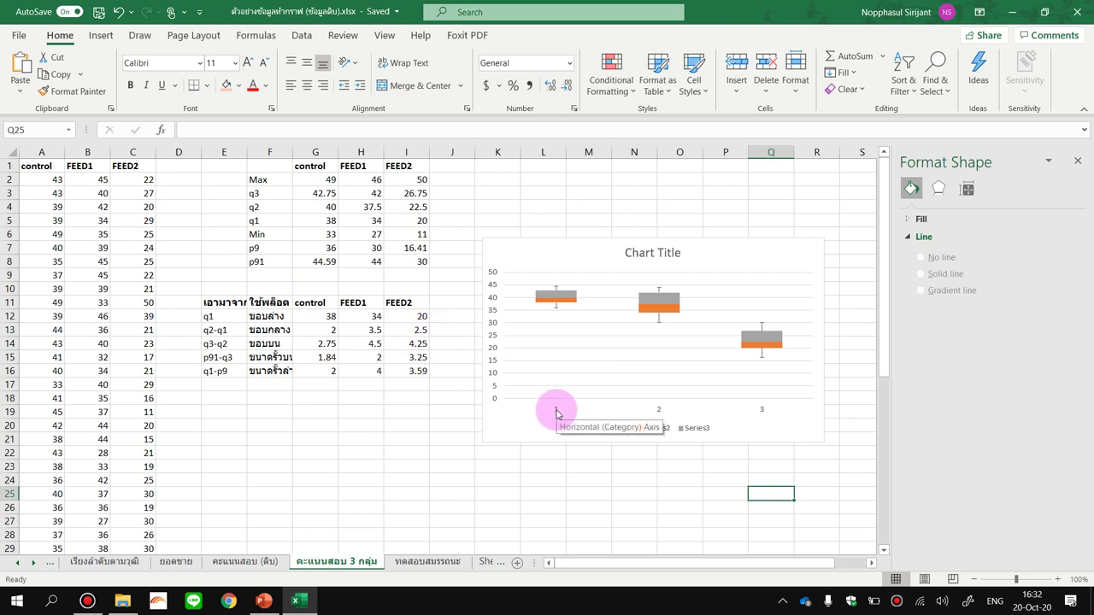
{"action": "left_click", "coordinate": [808, 249]}
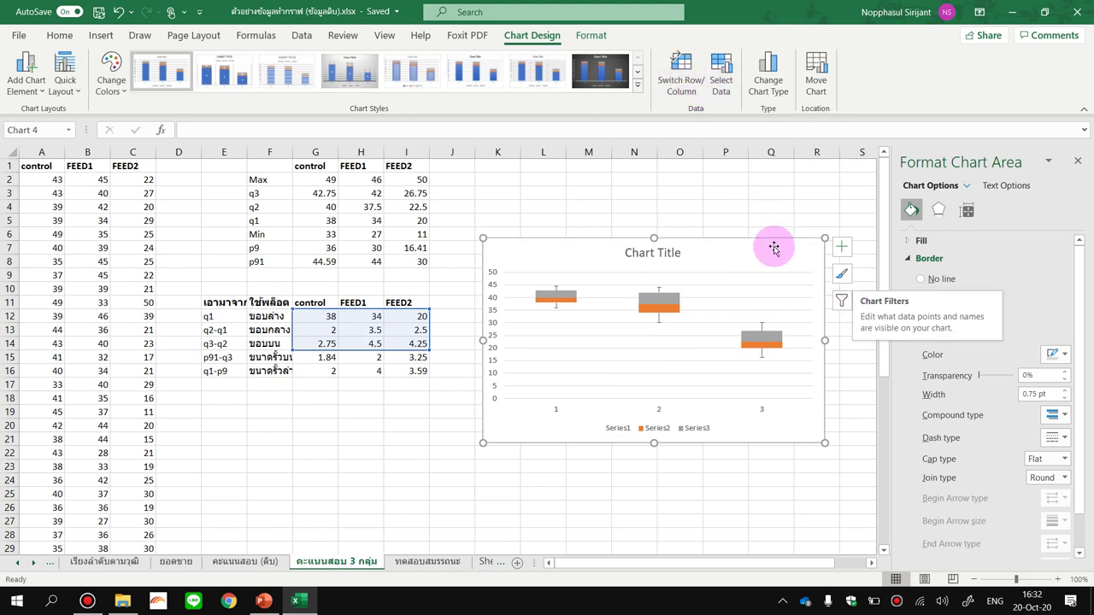
{"action": "left_click", "coordinate": [62, 34]}
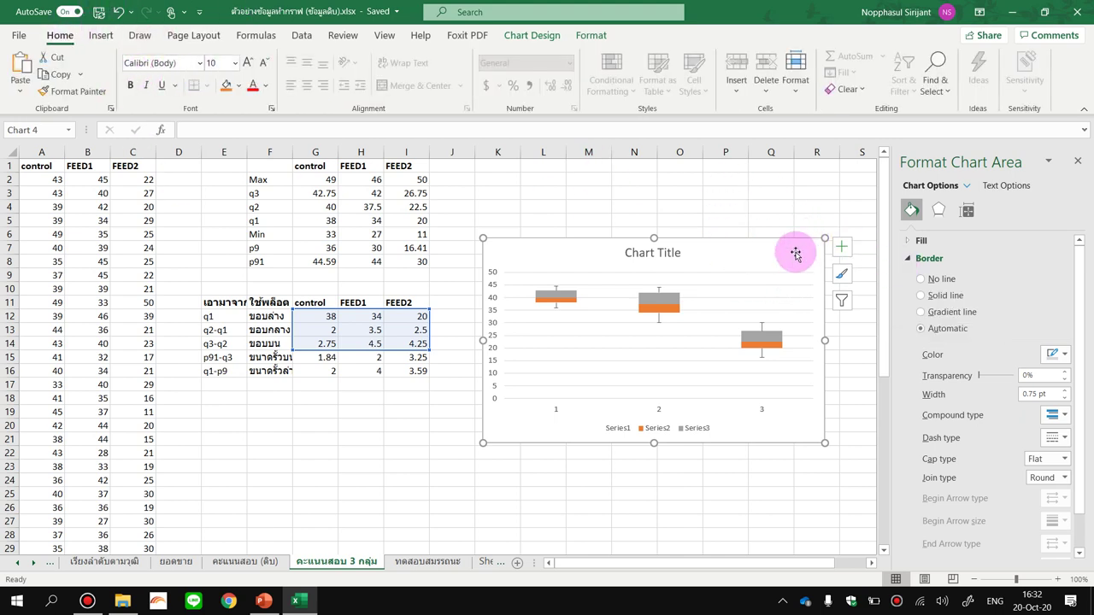
{"action": "left_click", "coordinate": [532, 37]}
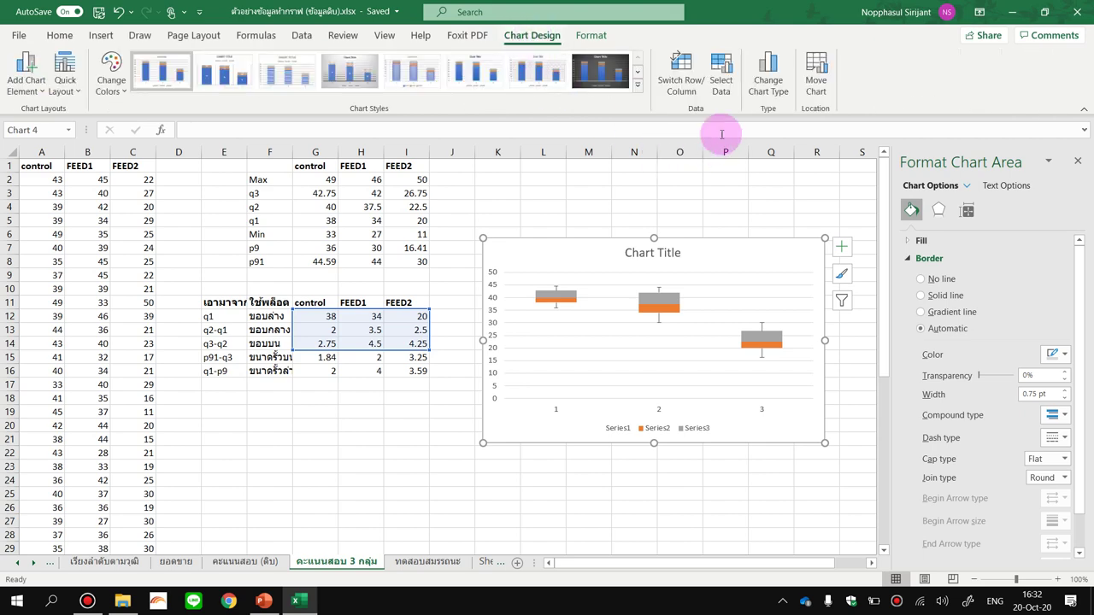
Step: Use cells G11:I11 (control, FEED1, FEED2) as the horizontal axis category labels
{"action": "left_click", "coordinate": [721, 84]}
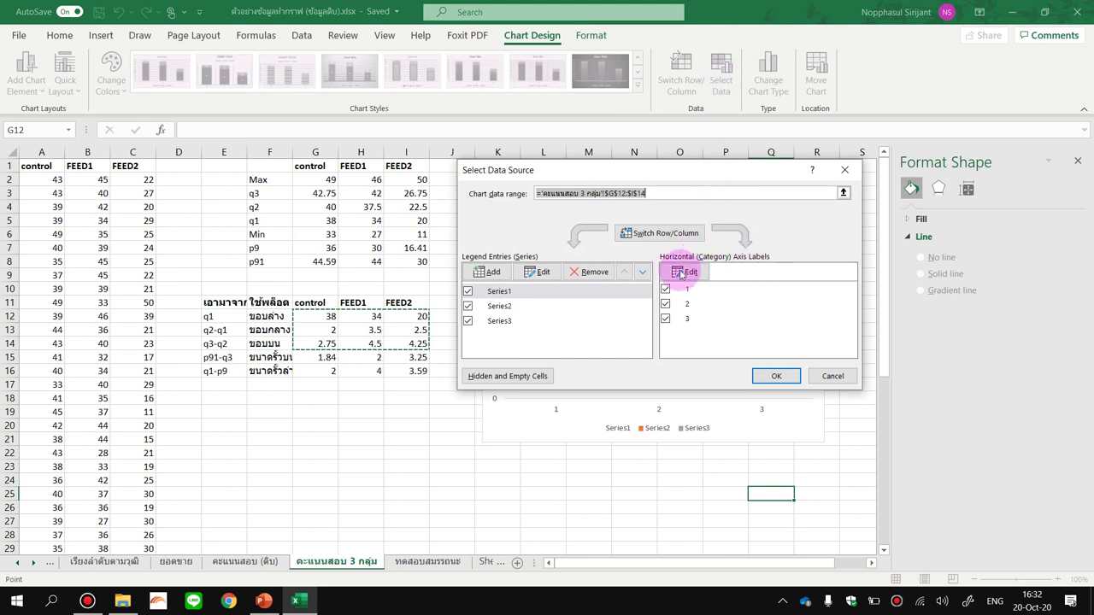
{"action": "left_click", "coordinate": [684, 271]}
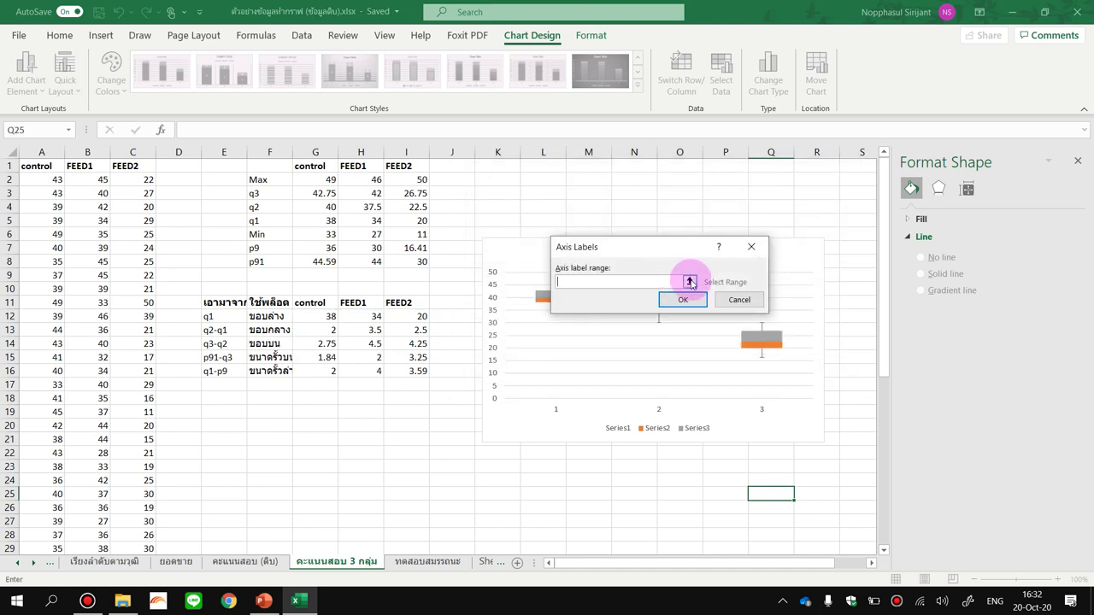
{"action": "left_click", "coordinate": [689, 282]}
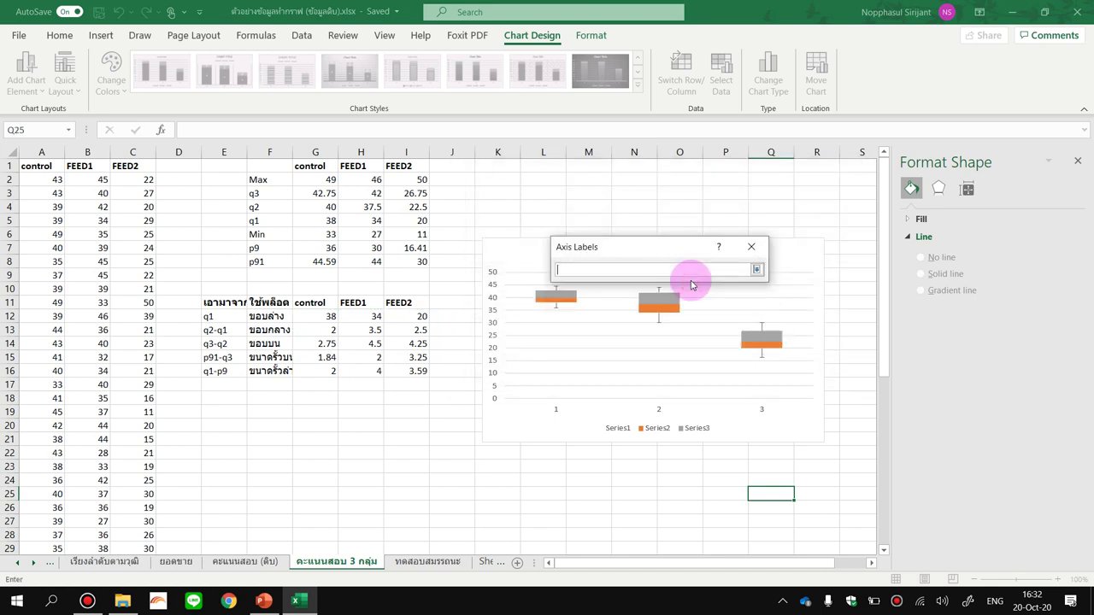
{"action": "left_click", "coordinate": [316, 302]}
{"action": "left_click_drag", "start_coordinate": [316, 302], "coordinate": [398, 305]}
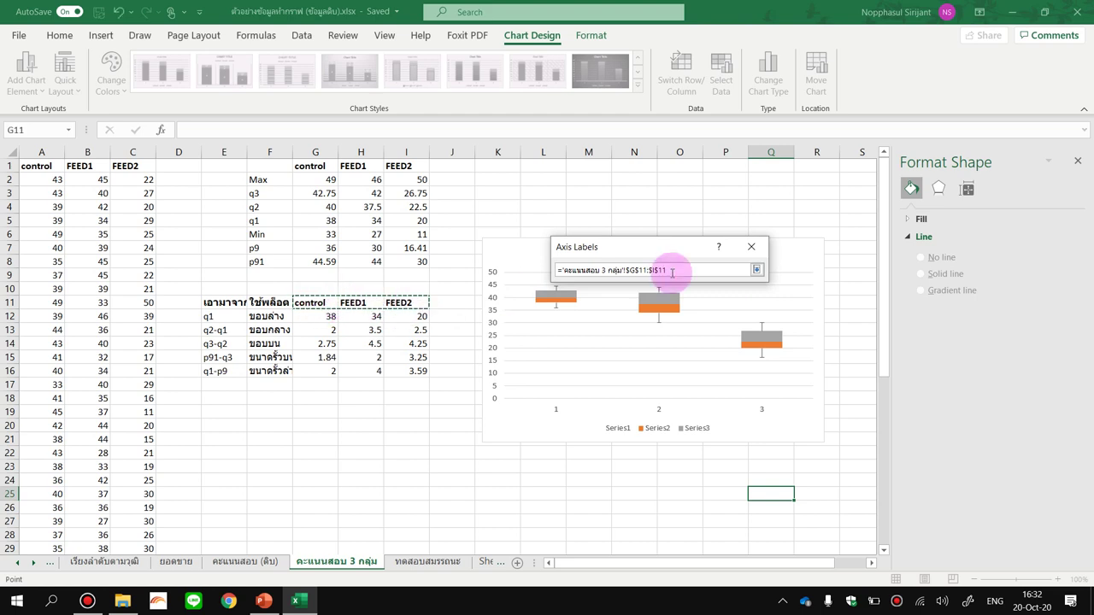
{"action": "left_click", "coordinate": [757, 270]}
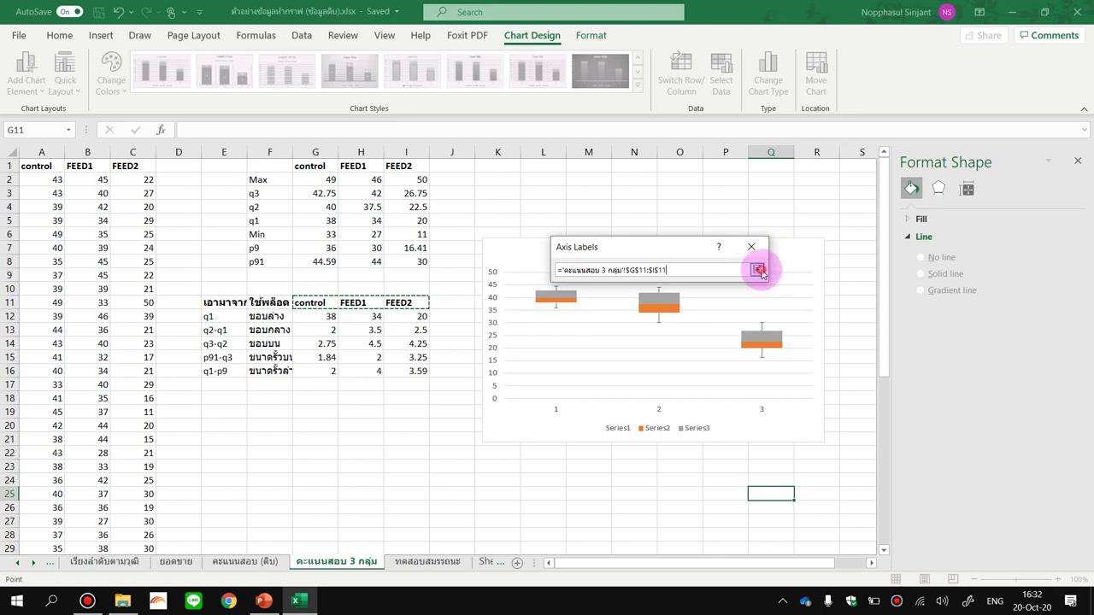
{"action": "left_click", "coordinate": [692, 300]}
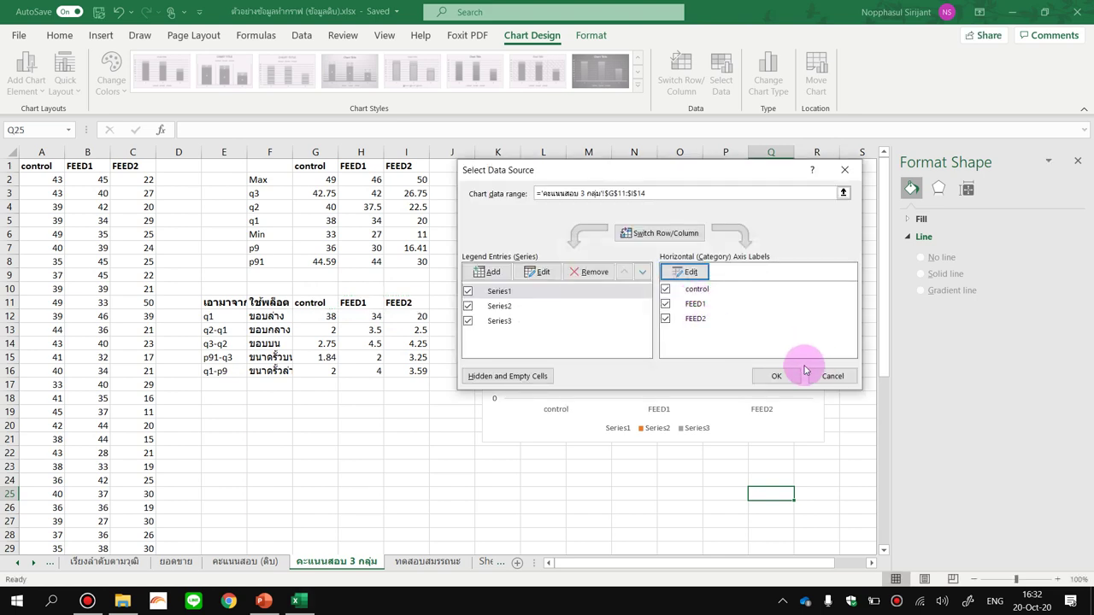
{"action": "left_click", "coordinate": [788, 376]}
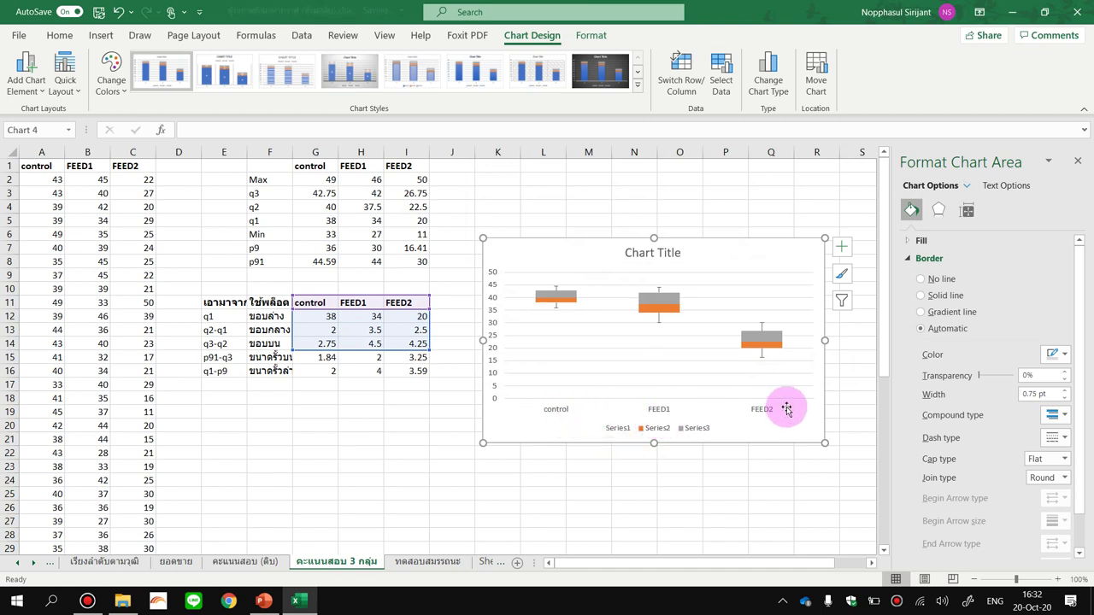
Step: Delete the chart legend listing Series1, Series2 and Series3
{"action": "left_click", "coordinate": [622, 429]}
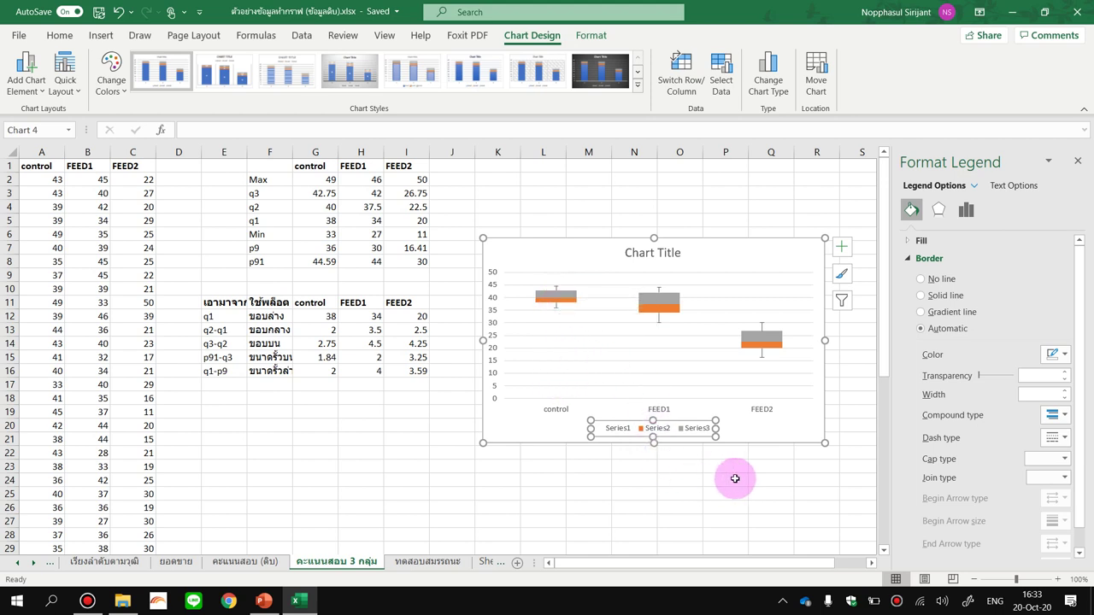
{"action": "left_click", "coordinate": [689, 494]}
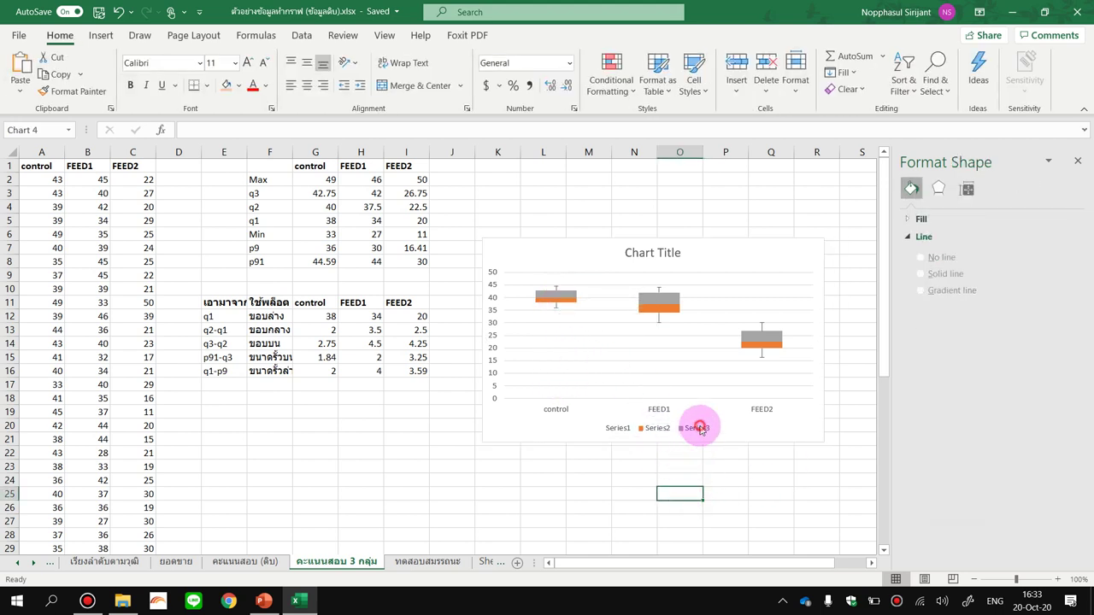
{"action": "left_click", "coordinate": [699, 430]}
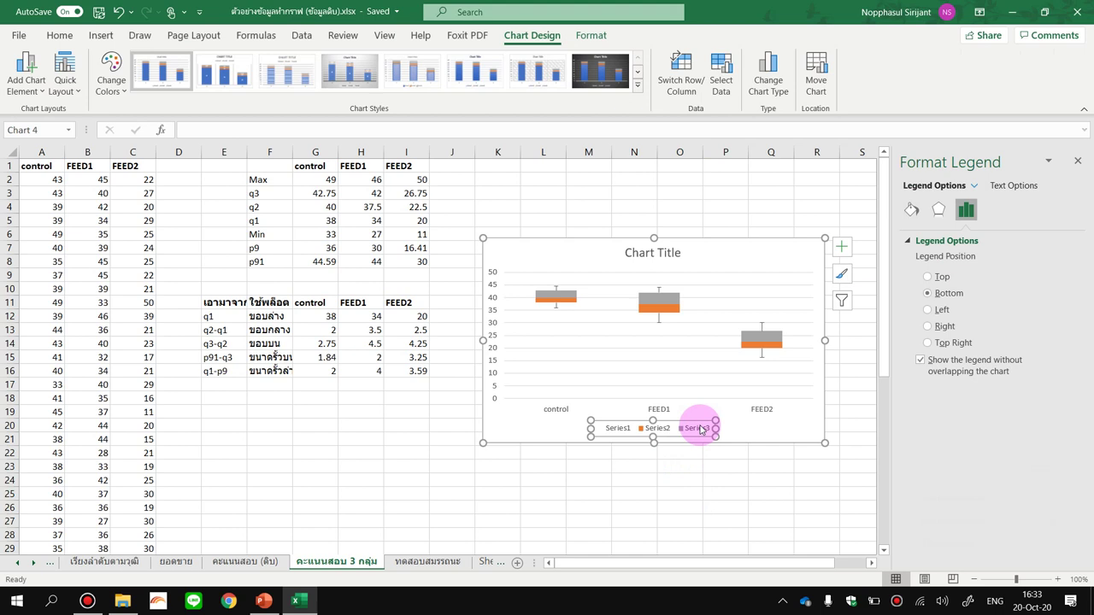
{"action": "key", "text": "Delete"}
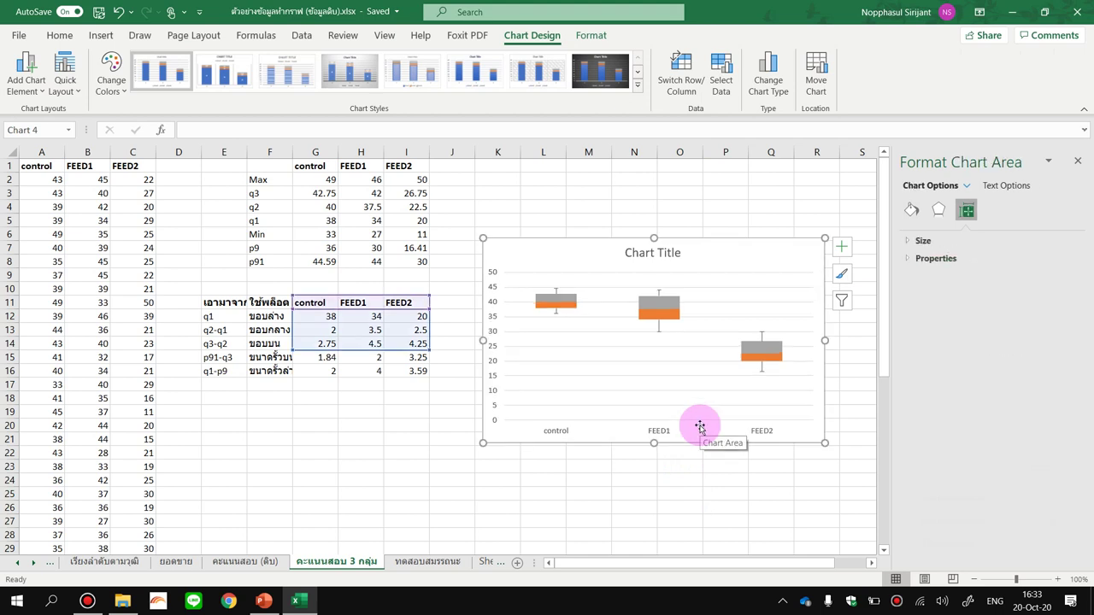
Step: Replace the placeholder Chart Title with the Thai text น้ำหนักสัตว์ทดลองเมื่อใช้อาหารทดแทน
{"action": "left_click", "coordinate": [669, 253]}
{"action": "left_click", "coordinate": [670, 253]}
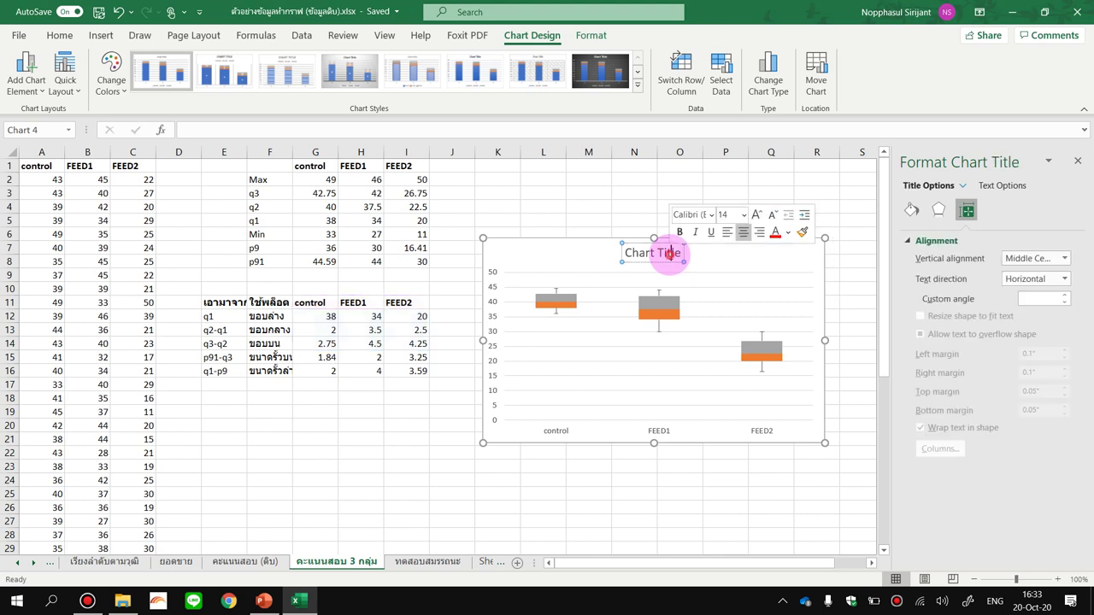
{"action": "double_click", "coordinate": [670, 254]}
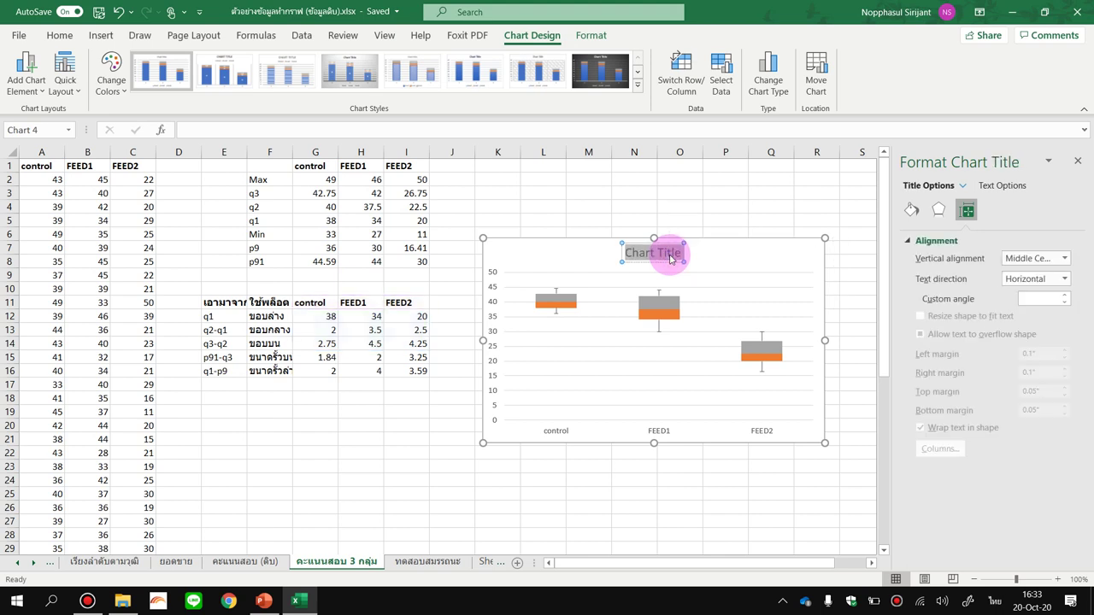
{"action": "type", "text": "น"}
{"action": "key", "text": "BackSpace"}
{"action": "key", "text": "BackSpace"}
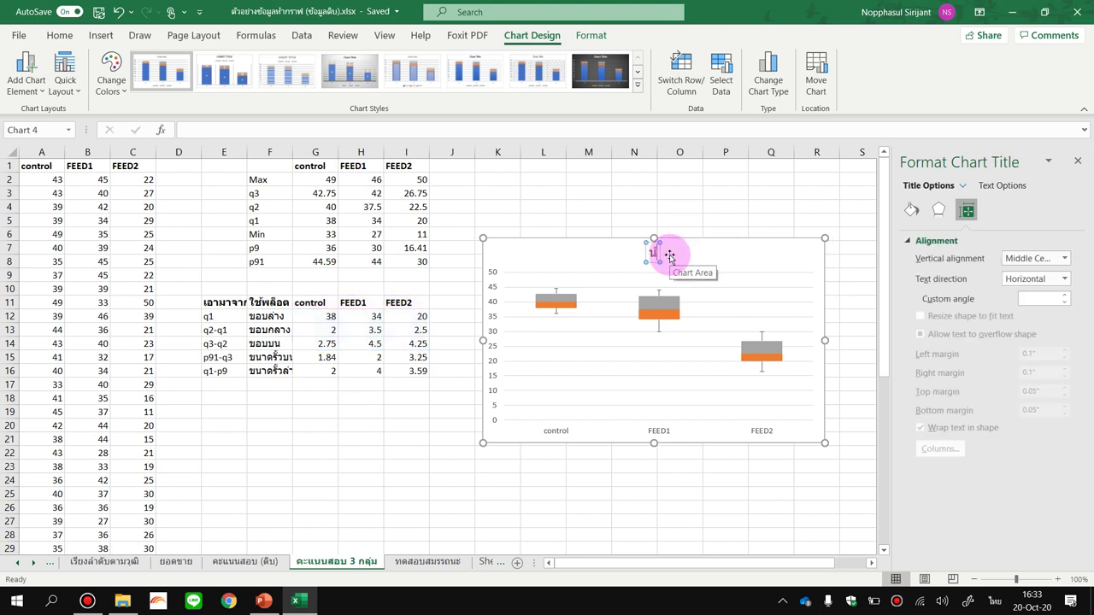
{"action": "type", "text": "้ำหนักสัตว"}
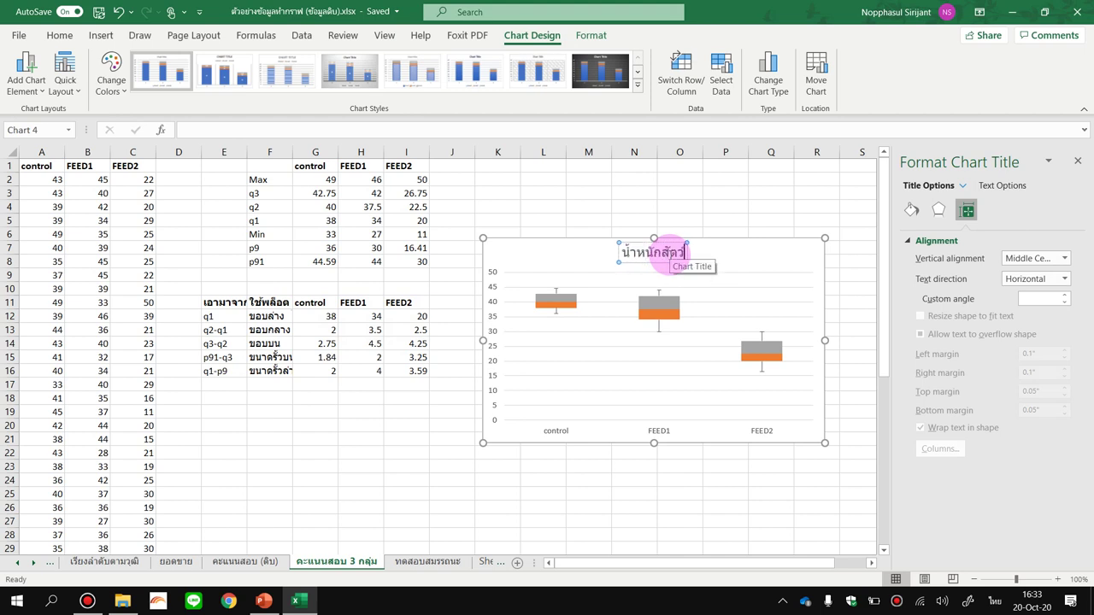
{"action": "type", "text": "์ทดลองเมื่อใช้"}
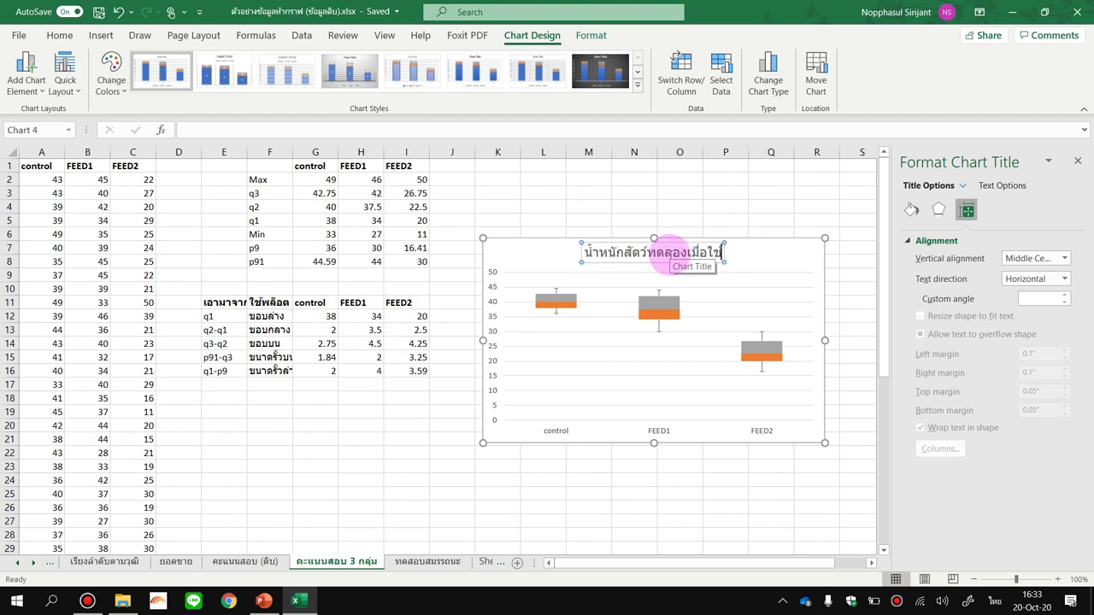
{"action": "type", "text": "อาหารทดแทน"}
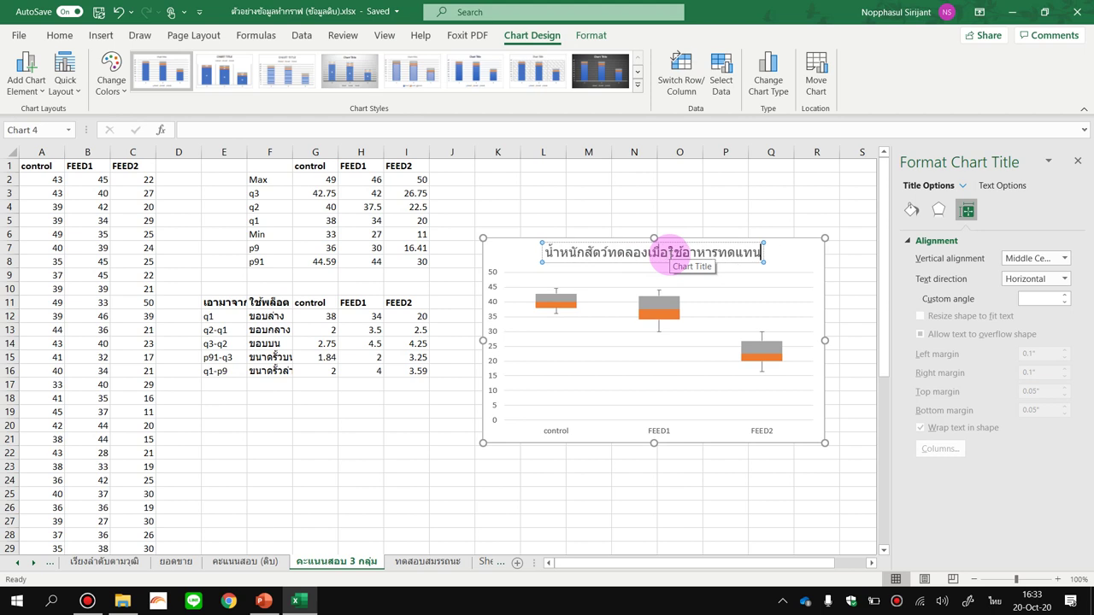
{"action": "left_click", "coordinate": [671, 209]}
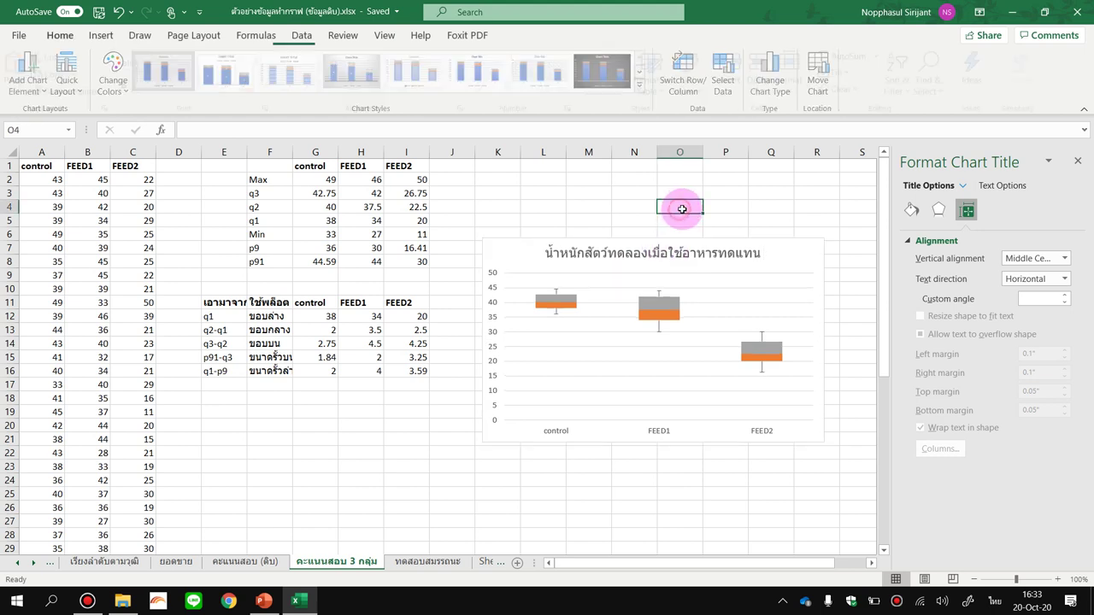
Step: Turn on Axis Titles in Chart Elements, adding 'Axis Title' placeholders to both axes
{"action": "left_click", "coordinate": [498, 276]}
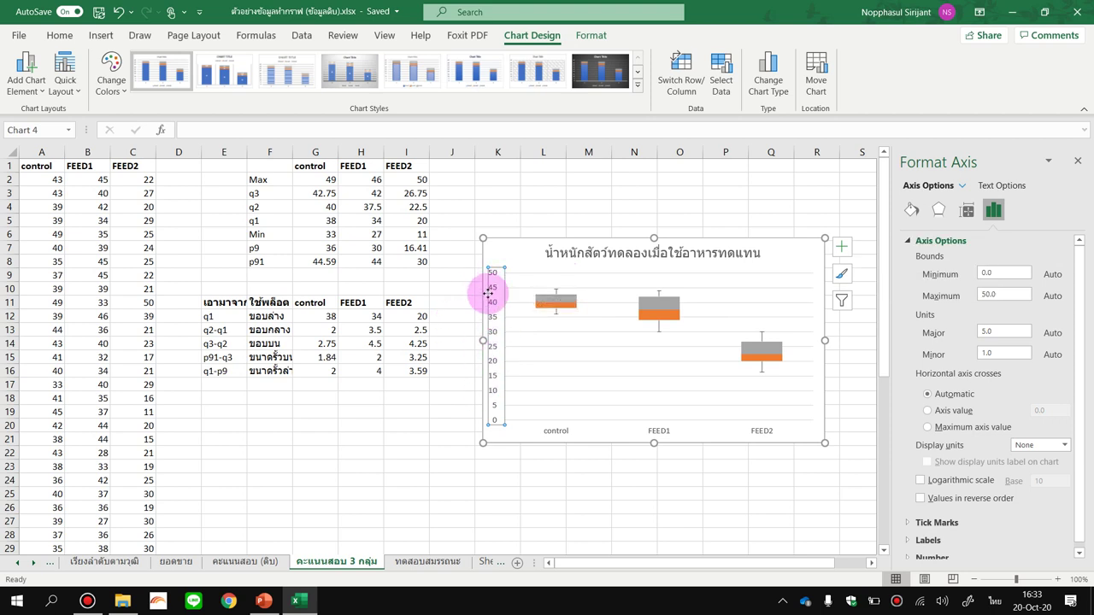
{"action": "left_click", "coordinate": [844, 250]}
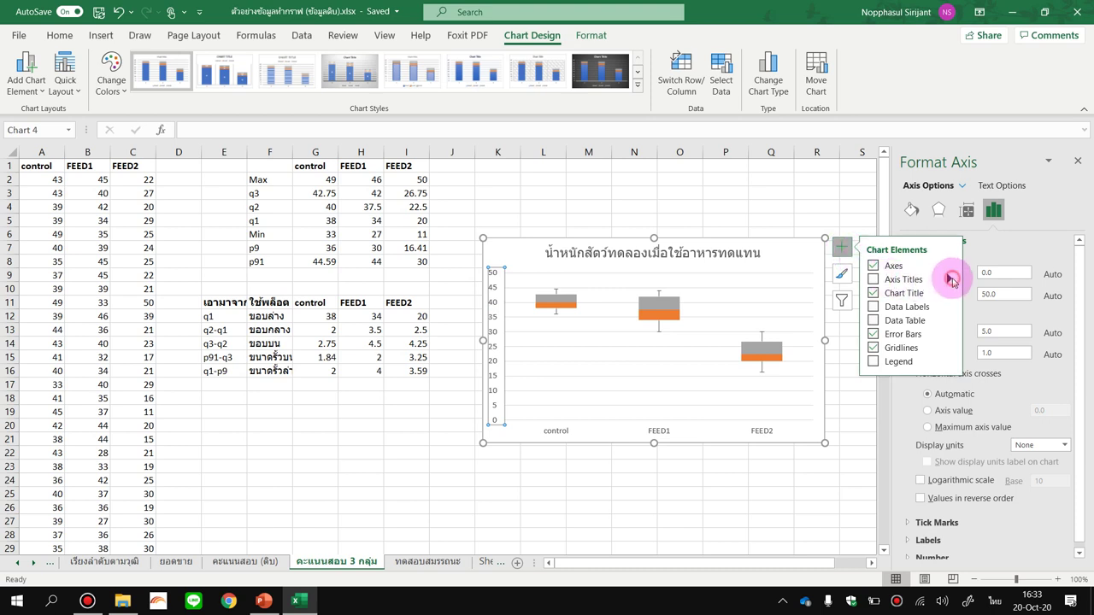
{"action": "left_click", "coordinate": [951, 279]}
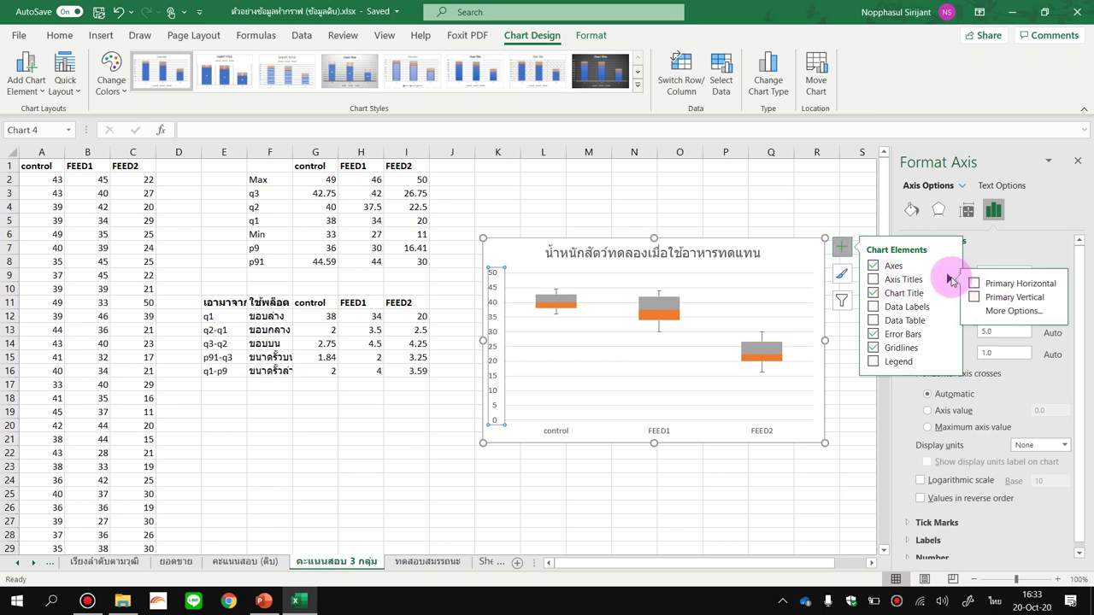
{"action": "left_click", "coordinate": [874, 279]}
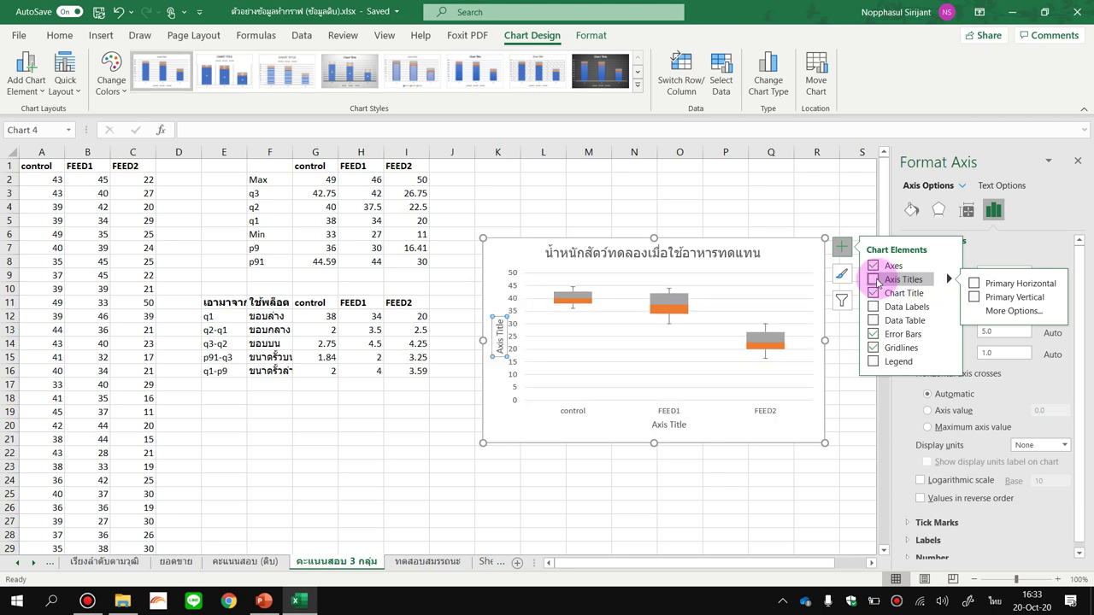
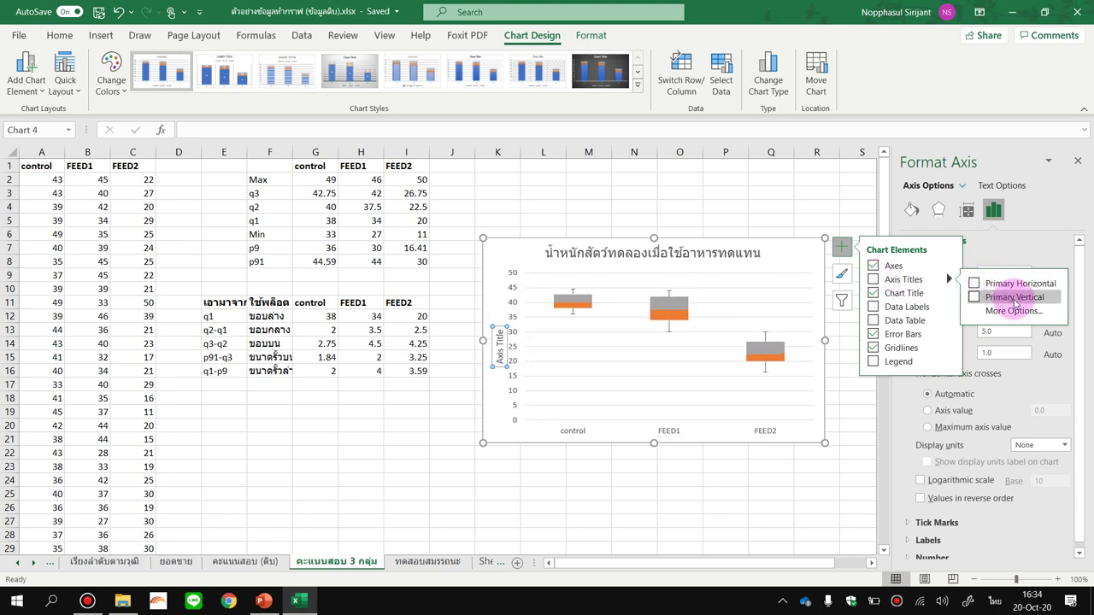
Step: Add a Primary Vertical axis title and replace its placeholder with 'น้ำหนัก (กิโลกรัม)'
{"action": "left_click", "coordinate": [1014, 301]}
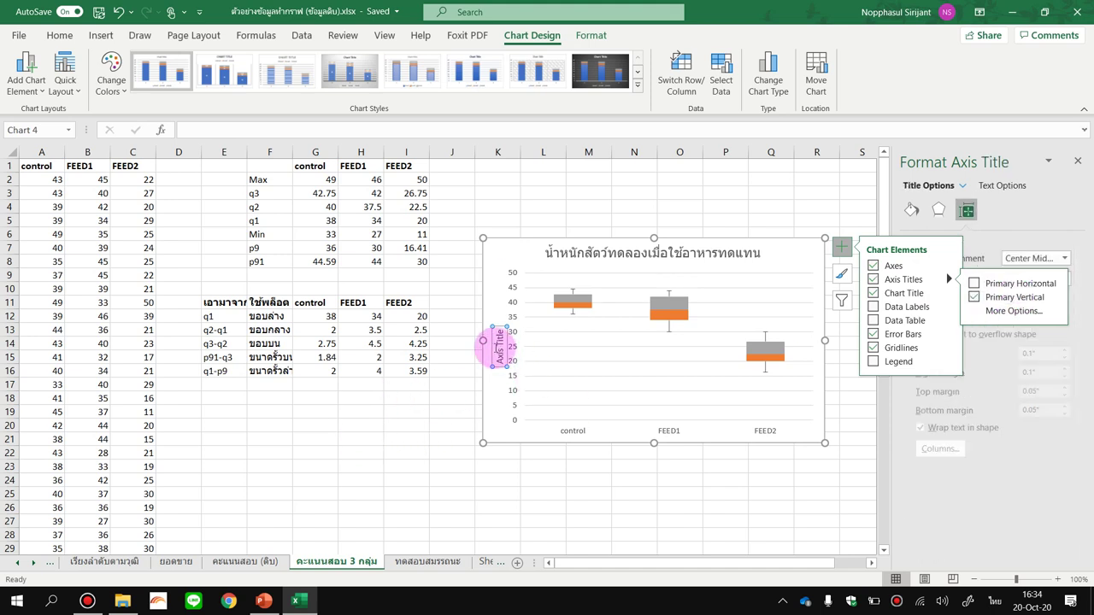
{"action": "triple_click", "coordinate": [509, 360]}
{"action": "type", "text": "น้ำ"}
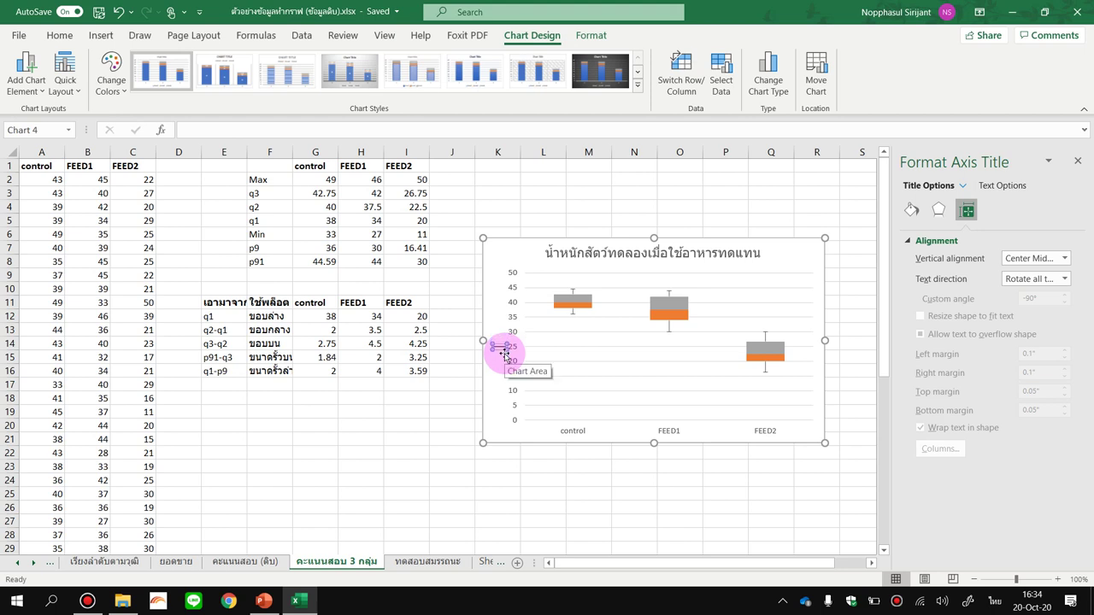
{"action": "type", "text": "หนัก "}
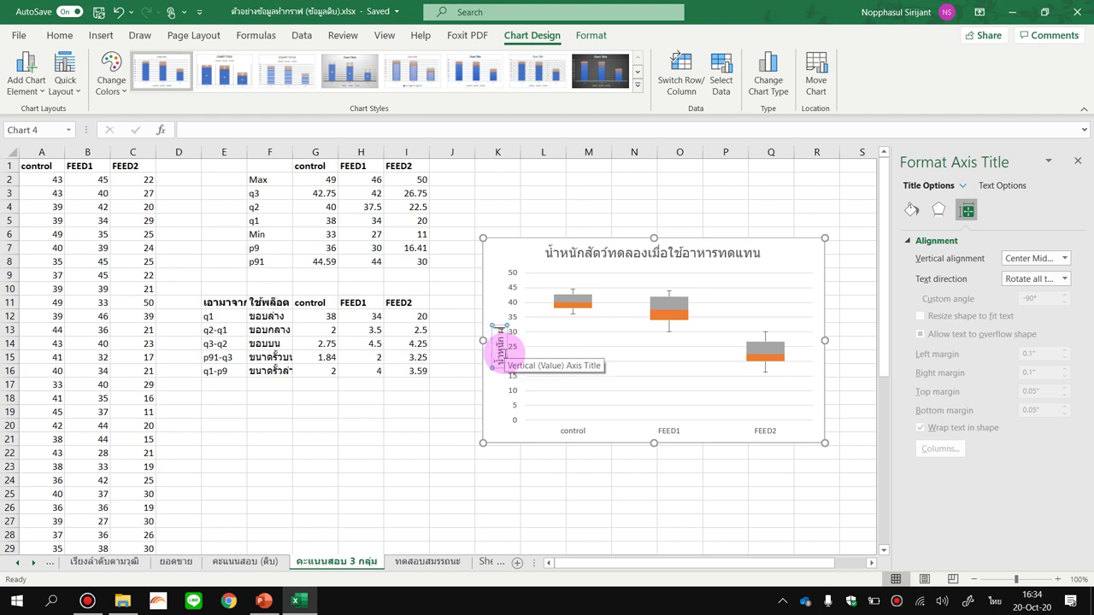
{"action": "type", "text": "(กิโล"}
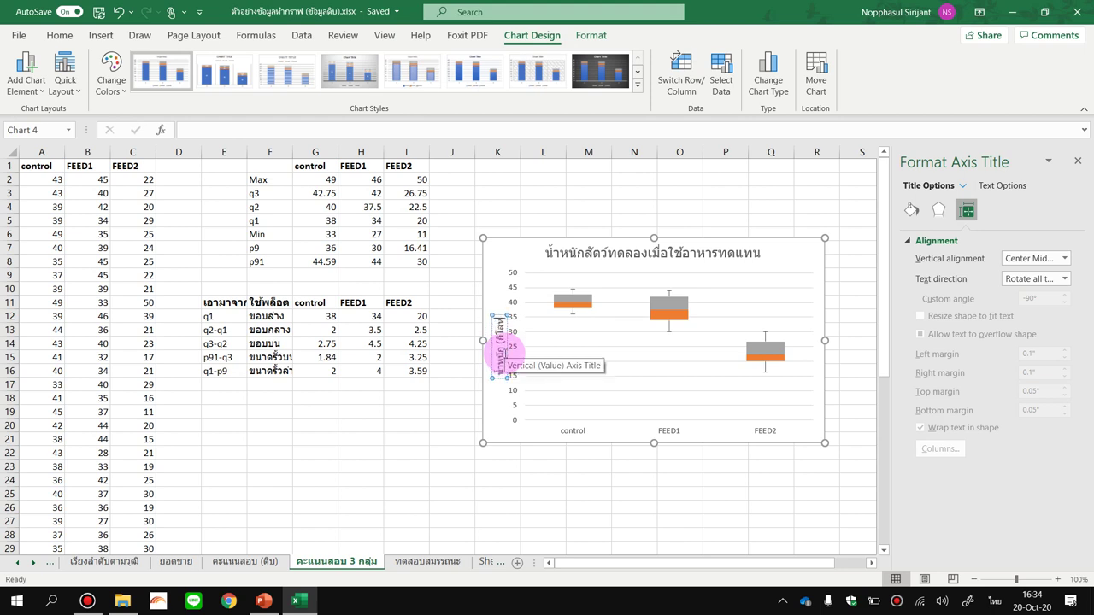
{"action": "type", "text": "กรั"}
{"action": "key", "text": "BackSpace"}
{"action": "key", "text": "BackSpace"}
{"action": "key", "text": "BackSpace"}
{"action": "key", "text": "BackSpace"}
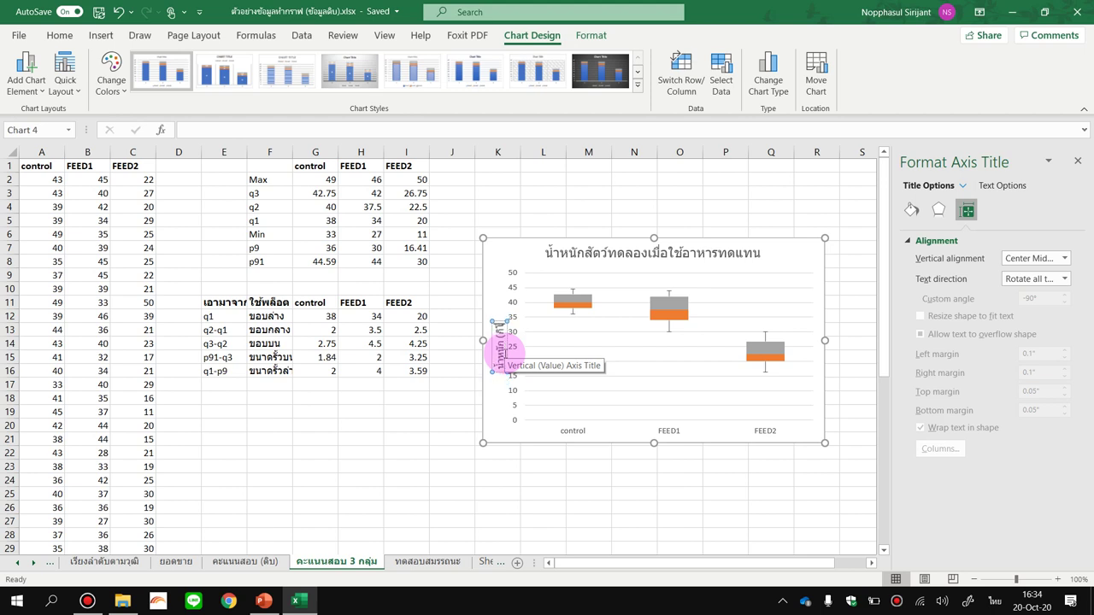
{"action": "type", "text": "โลกรัม"}
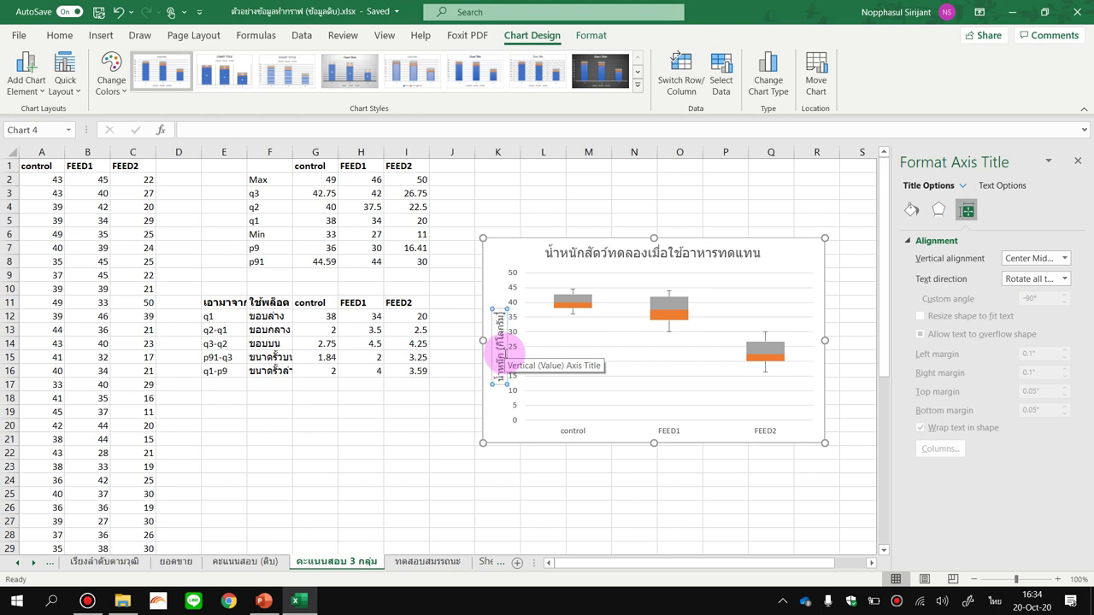
{"action": "type", "text": ")"}
{"action": "left_click", "coordinate": [479, 511]}
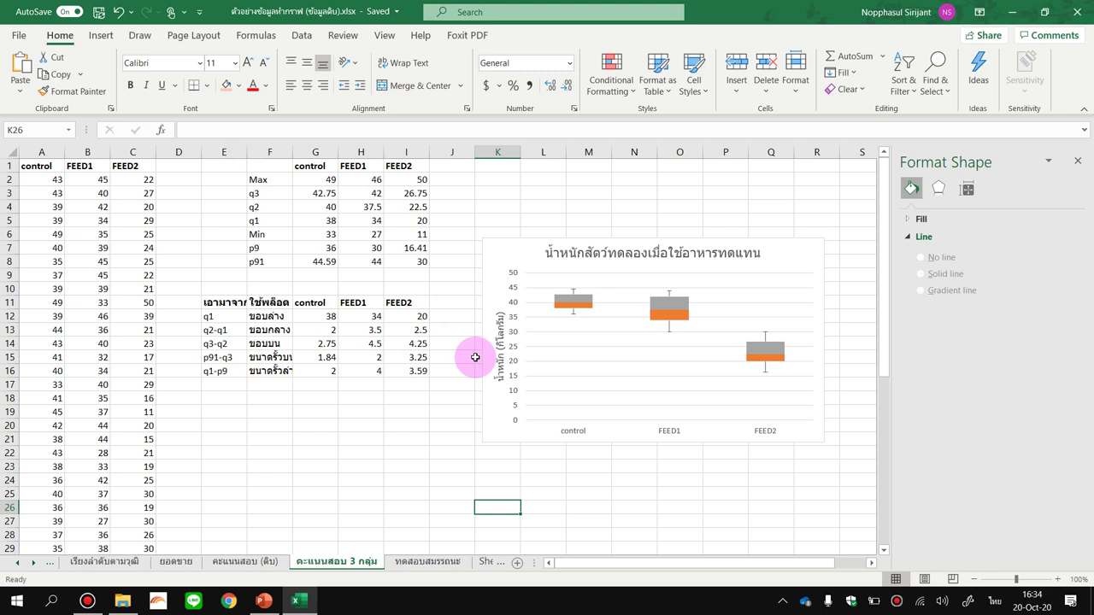
Step: Check the Insert and Home ribbons, then bring up the Draw ribbon's pen tools
{"action": "left_click", "coordinate": [100, 35]}
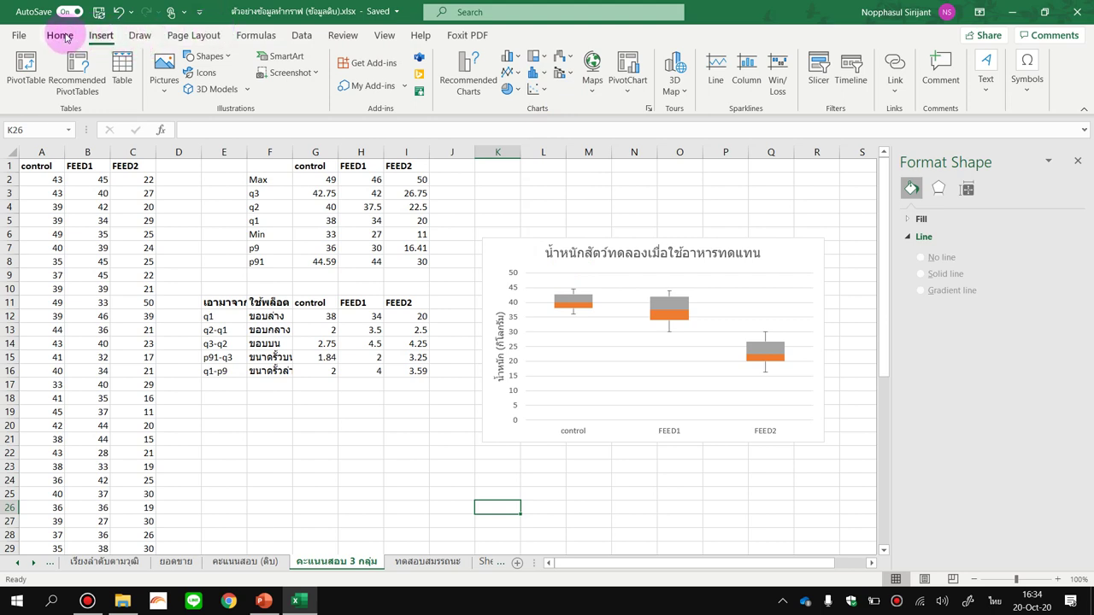
{"action": "left_click", "coordinate": [52, 36]}
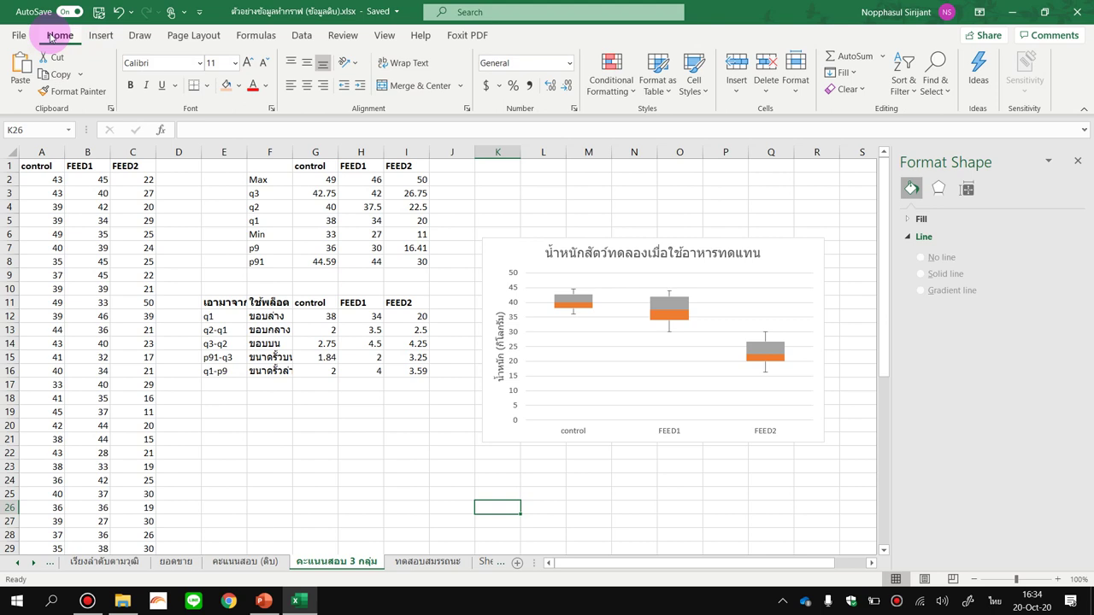
{"action": "left_click", "coordinate": [145, 39]}
Step: Use the red pen to draw outlier dots above the control box and below FEED2, then return to Select
{"action": "left_click", "coordinate": [207, 70]}
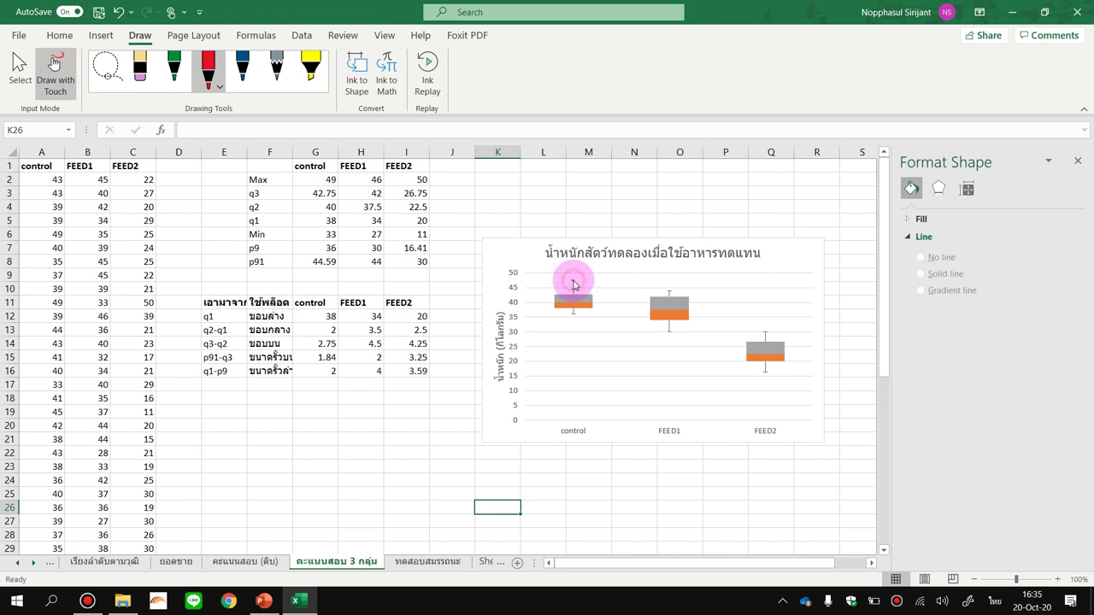
{"action": "left_click_drag", "start_coordinate": [573, 280], "coordinate": [572, 295]}
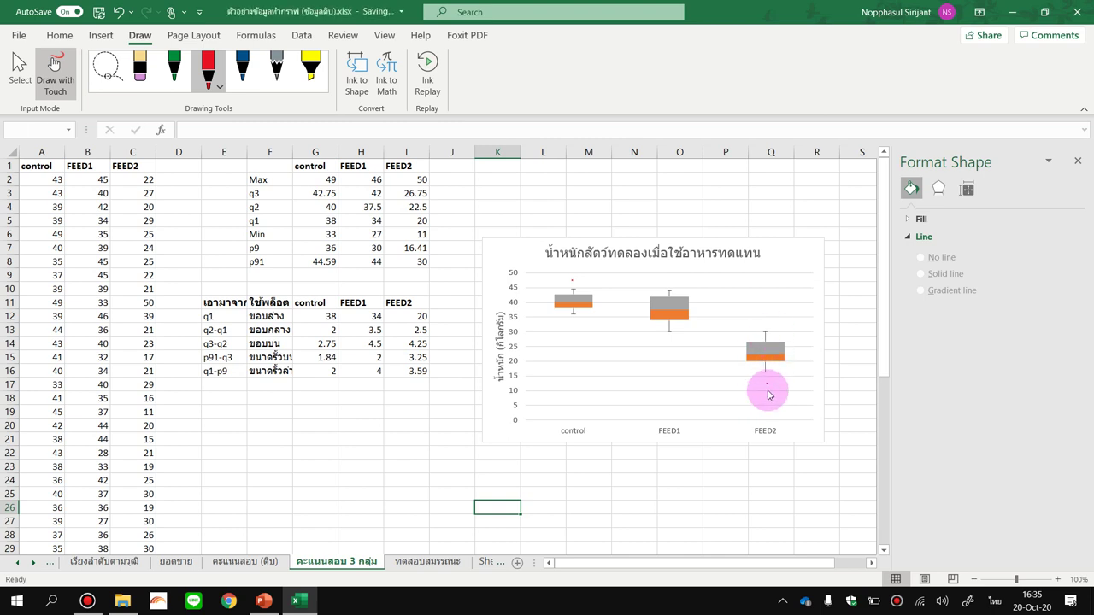
{"action": "left_click", "coordinate": [767, 384]}
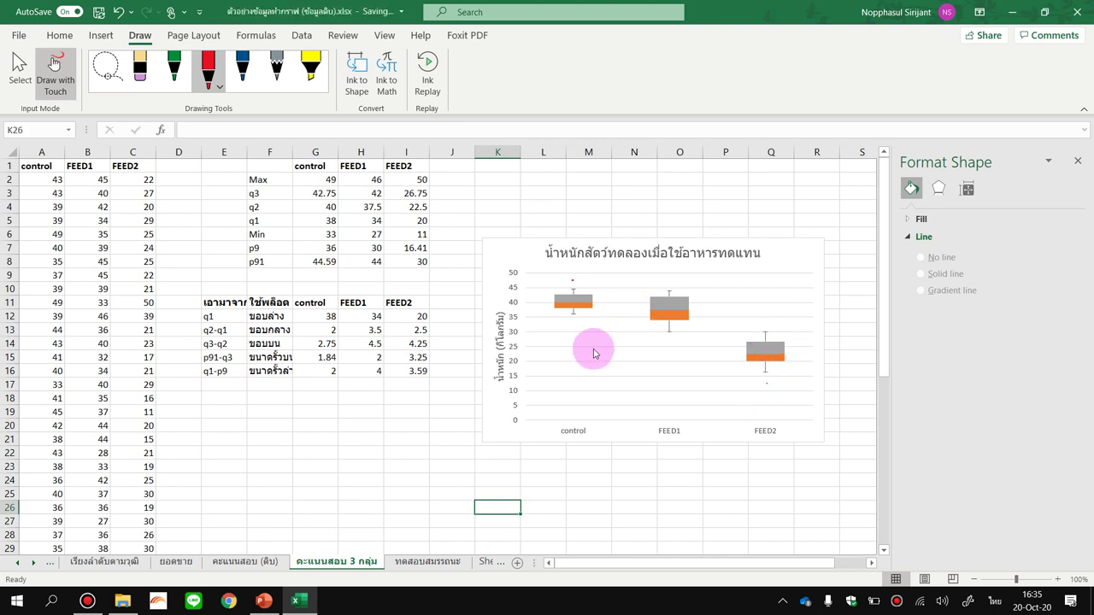
{"action": "left_click", "coordinate": [16, 61]}
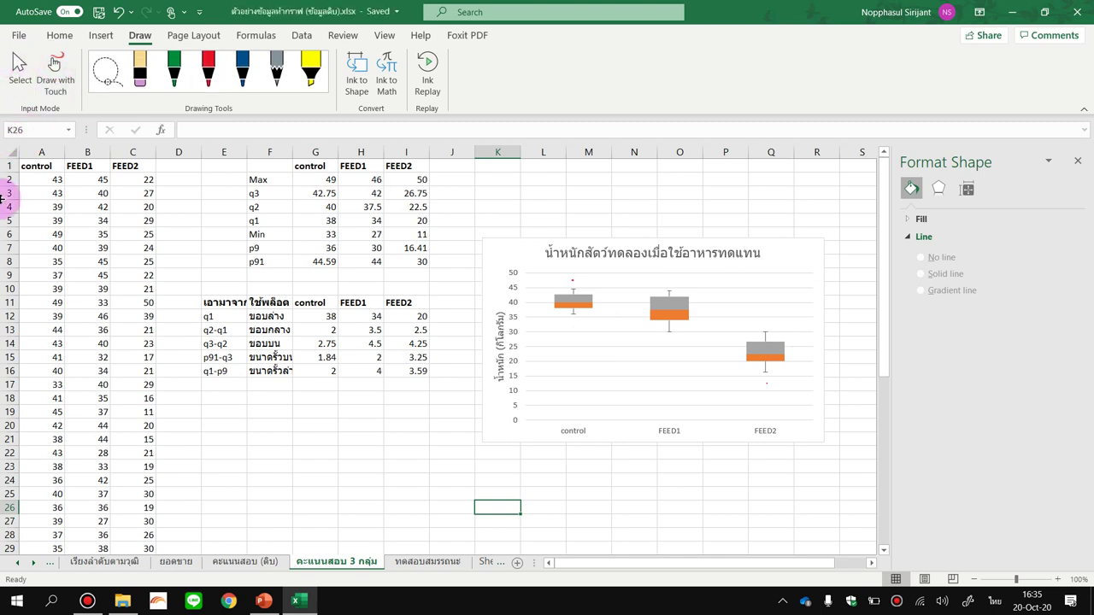